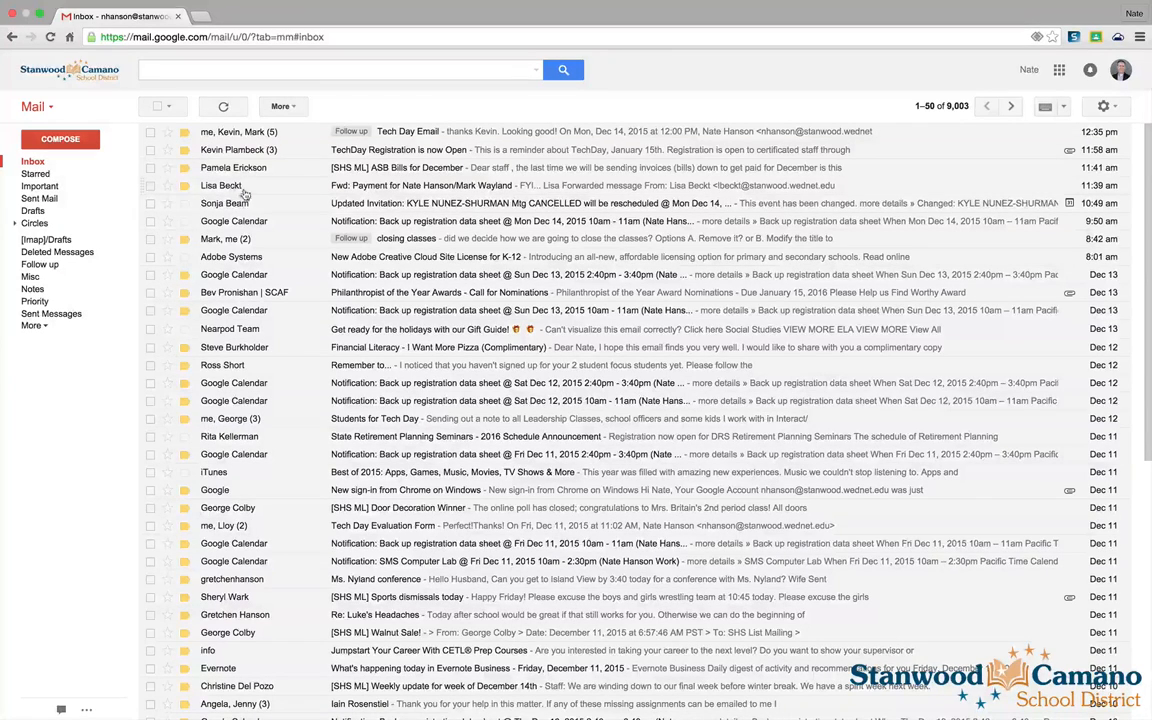
Star the forwarded payment, updated invitation and Dec 14 data sheet notification emails, and refresh the Starred list
left_click(168, 186)
left_click(168, 205)
left_click(168, 222)
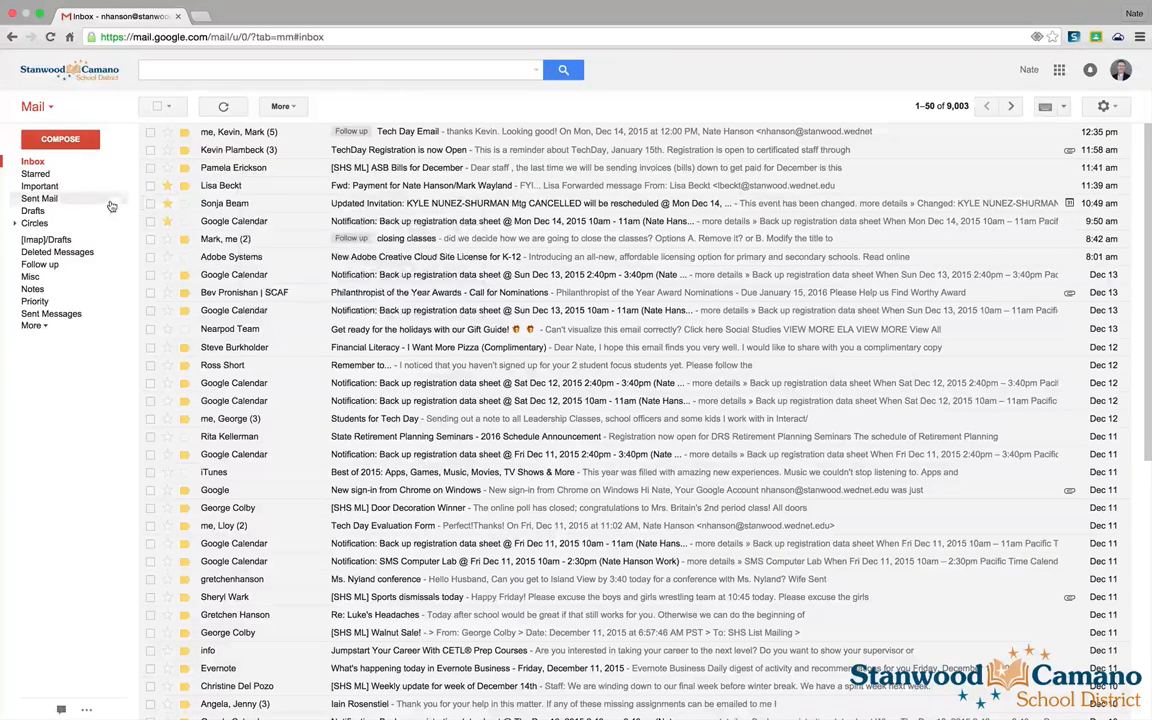
left_click(36, 175)
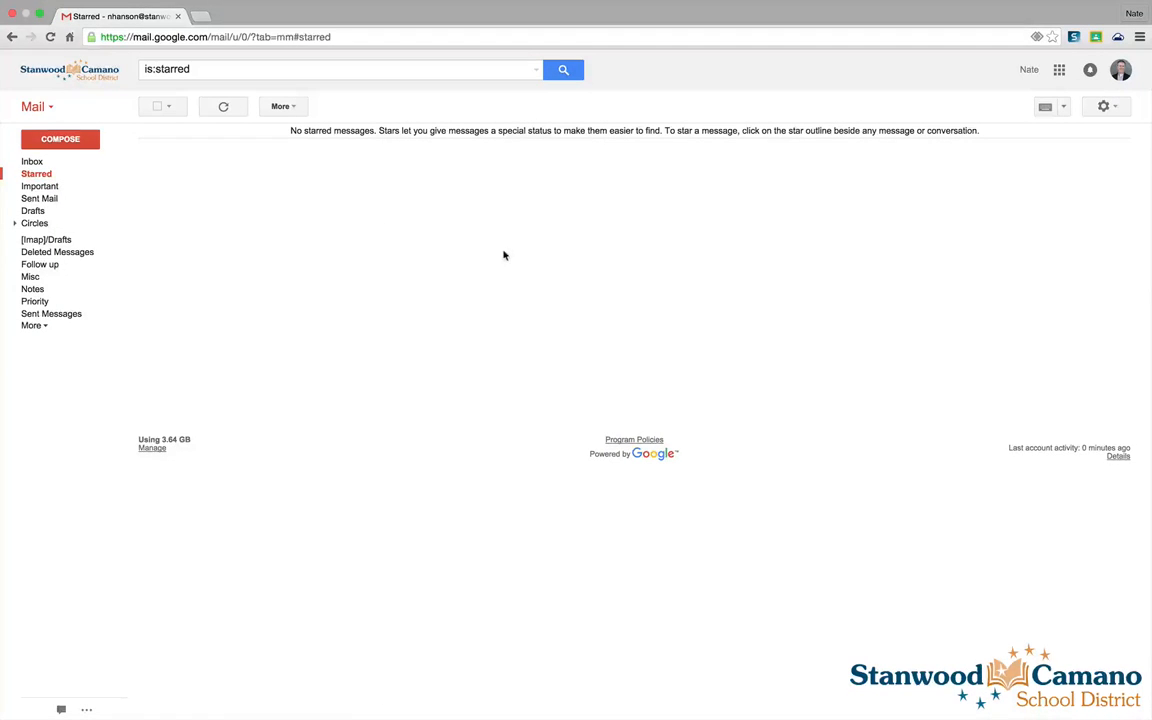
left_click(224, 107)
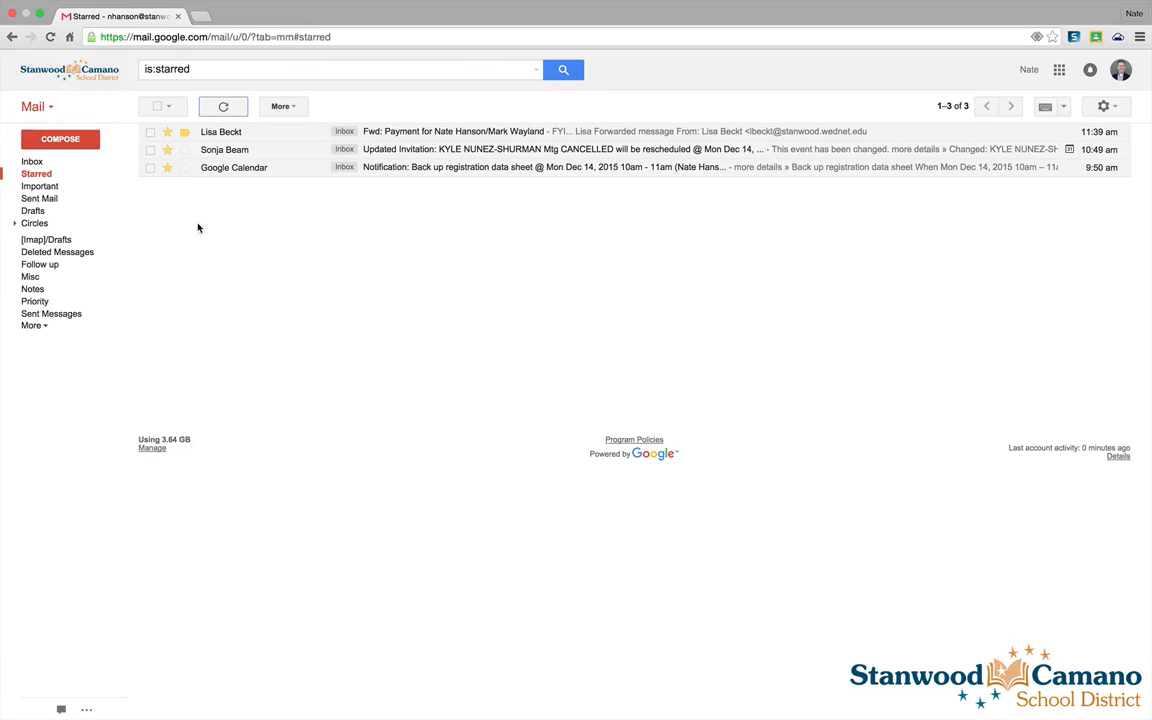
Remove the stars from all three messages in the Starred list and return to the inbox
left_click(167, 168)
left_click(168, 150)
left_click(168, 132)
left_click(32, 161)
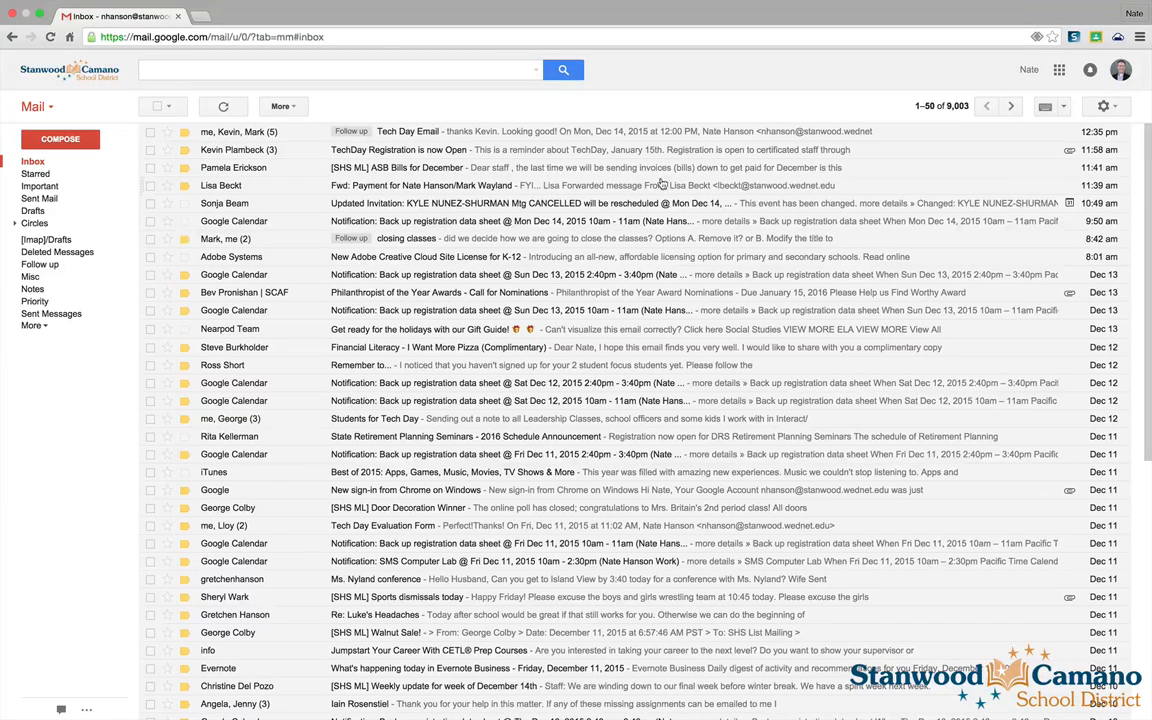
Open the general mail settings
left_click(1116, 106)
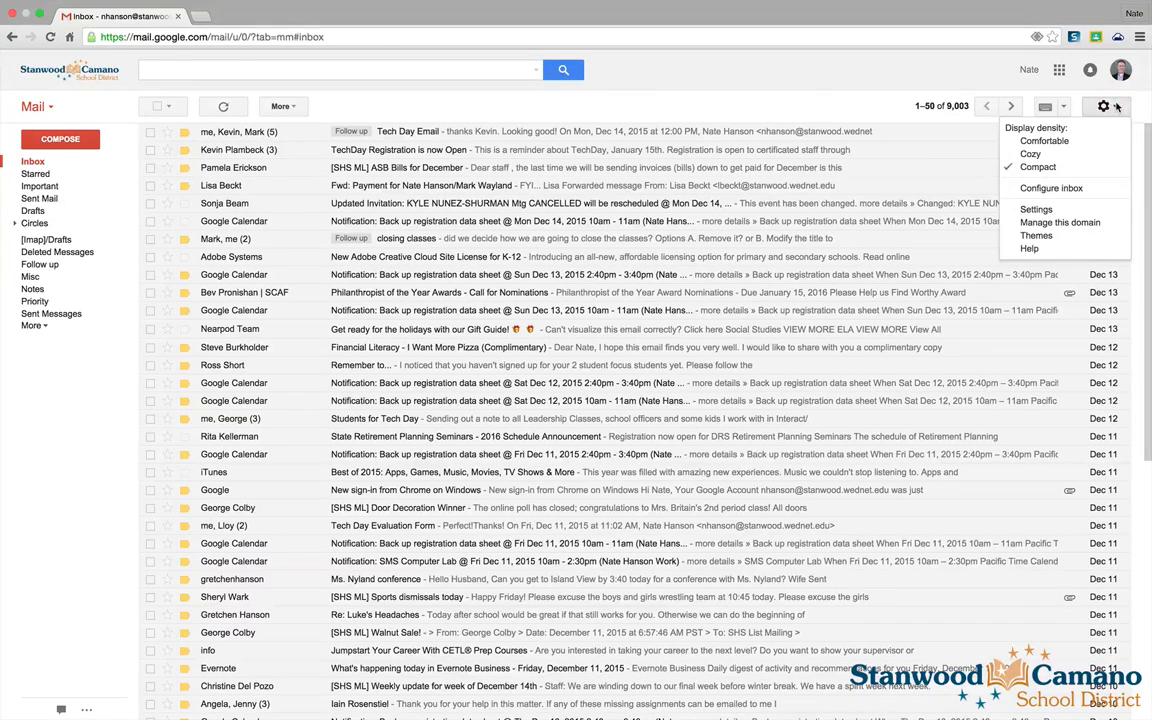
left_click(1036, 210)
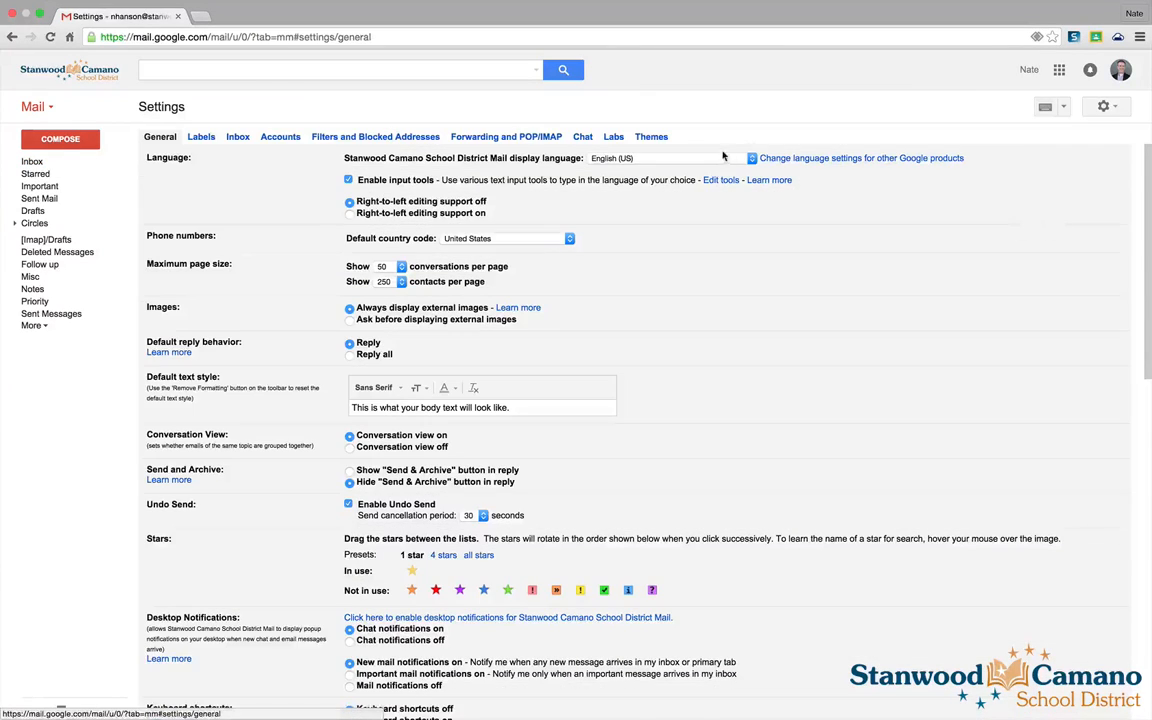
left_click(153, 136)
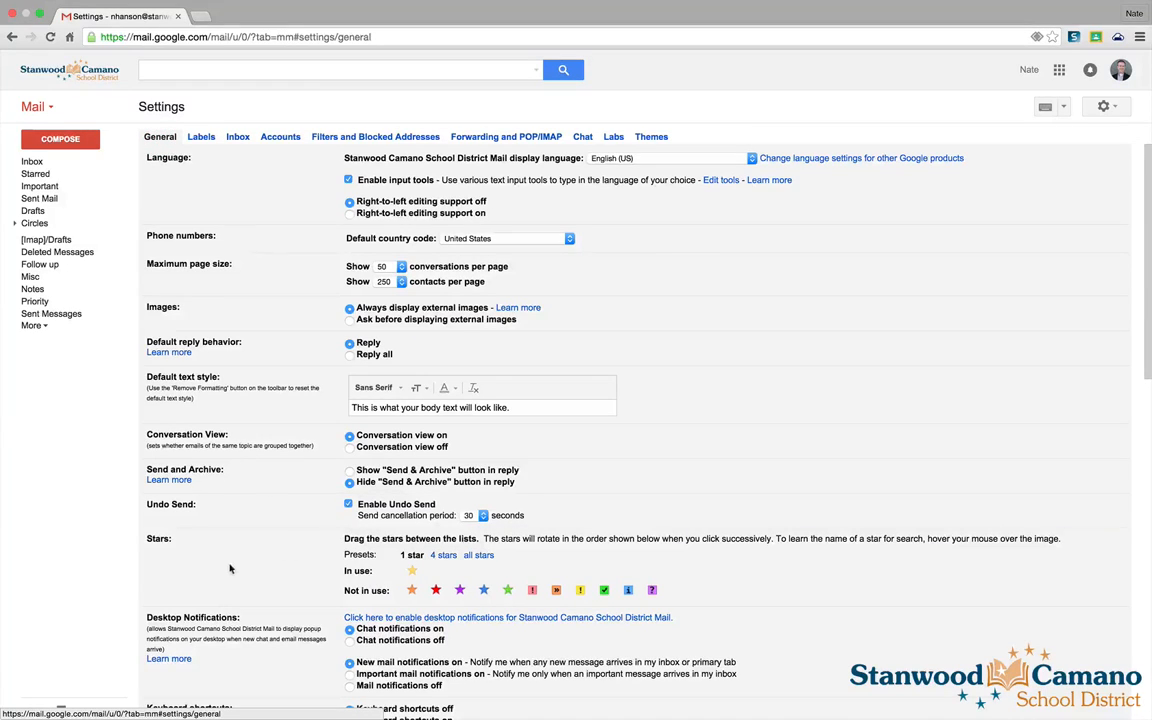
Try the 4 stars and all stars presets, and switch back to the 1 star preset
left_click(443, 556)
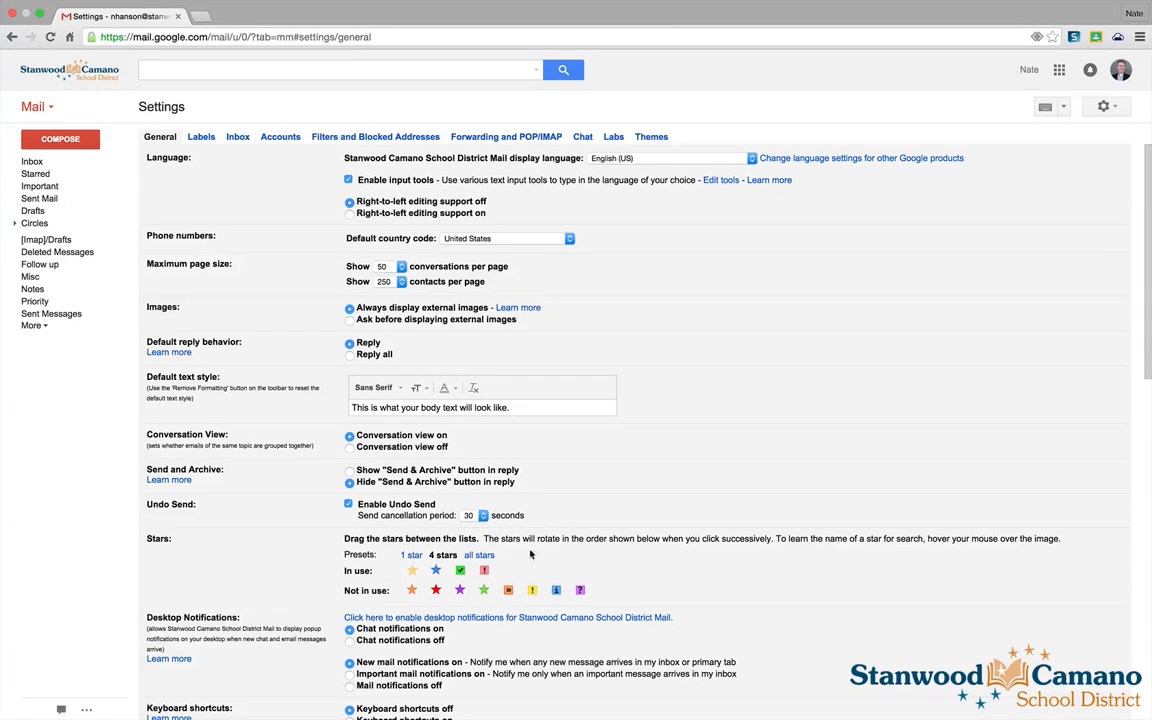
left_click(480, 556)
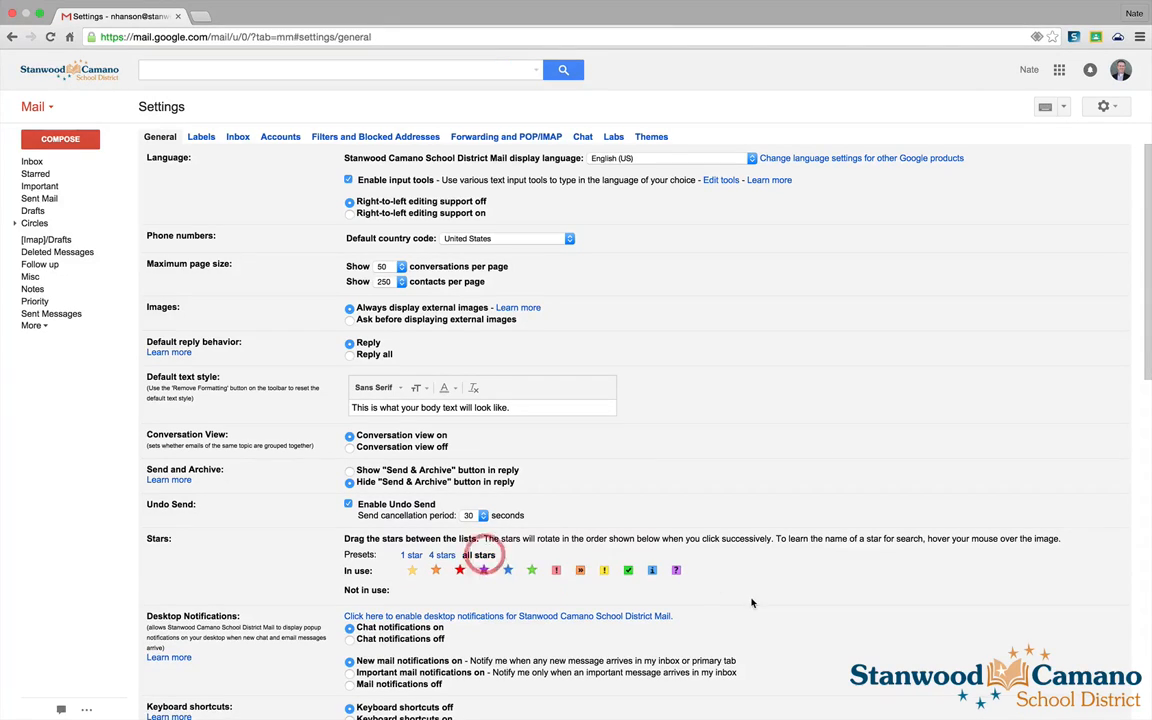
left_click(412, 557)
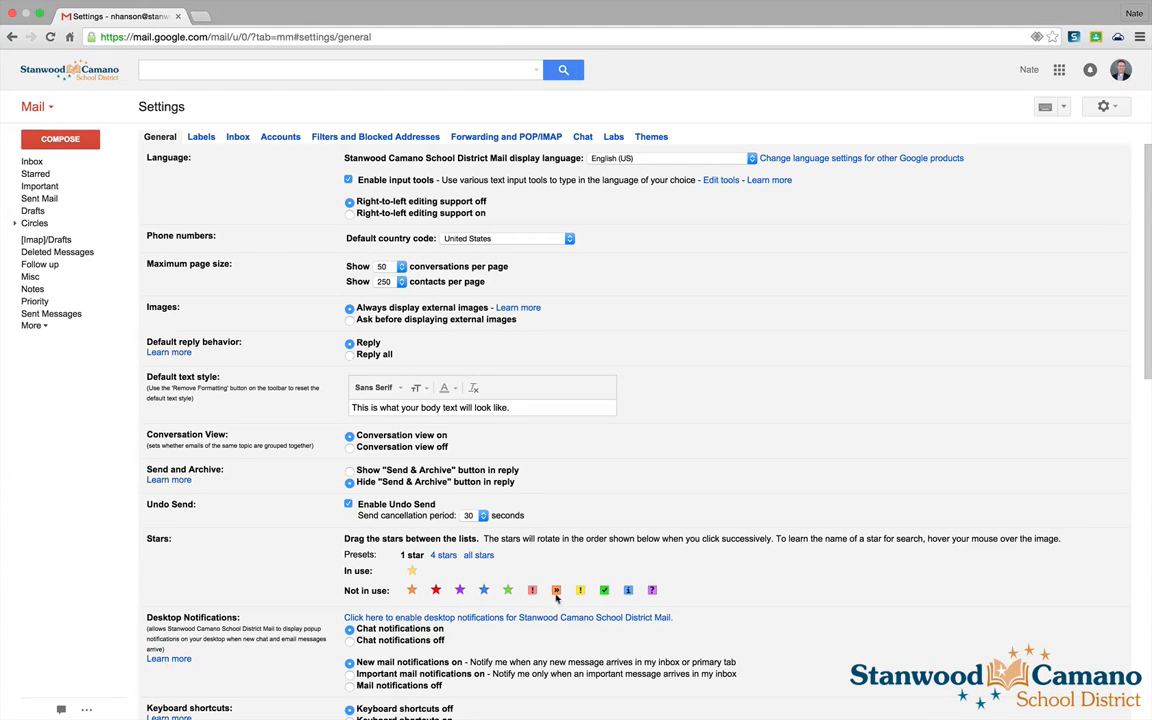
Add the red star, green check, yellow exclamation mark and purple question mark to the stars in use
mouse_move(435, 588)
left_mouse_down()
mouse_move(431, 546)
mouse_move(437, 570)
left_mouse_up()
left_click_drag(579, 591, 460, 570)
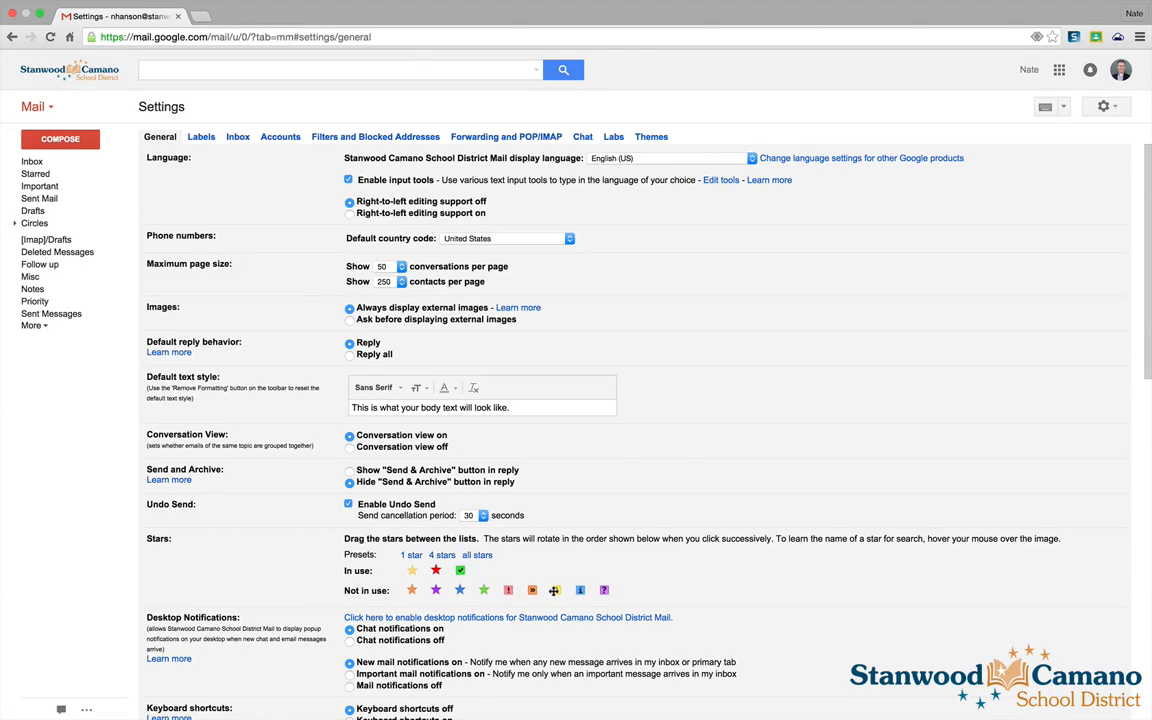
left_click_drag(554, 590, 485, 571)
left_click_drag(579, 591, 508, 570)
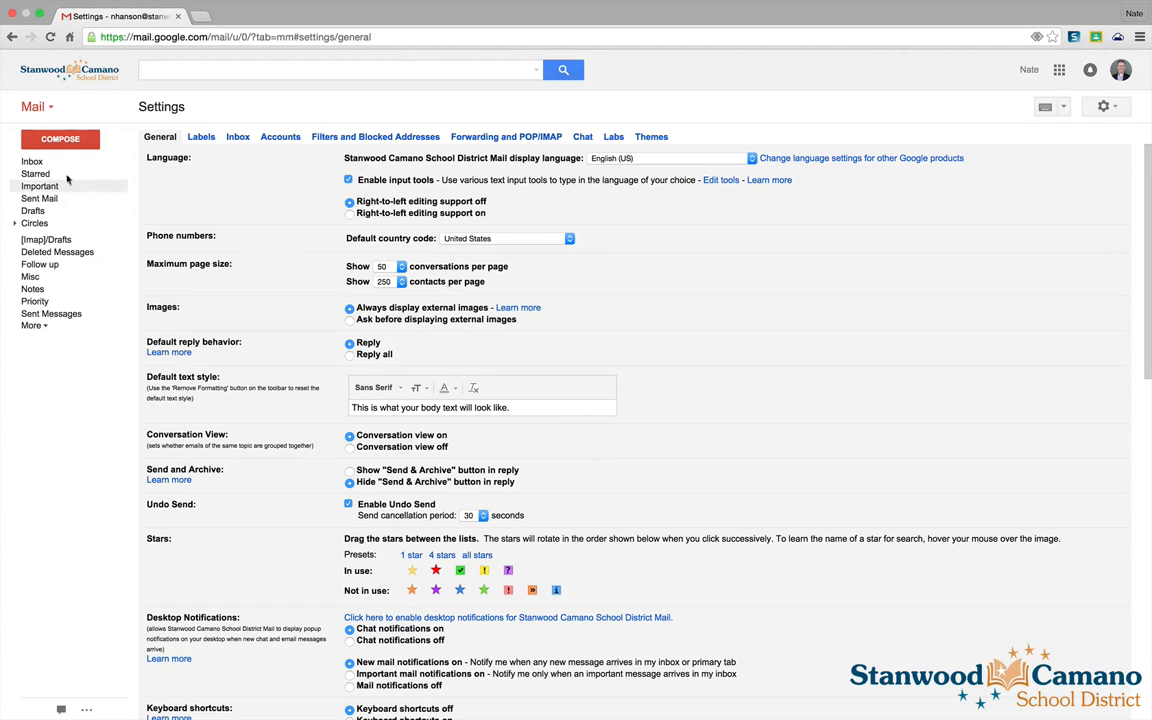
Save the changed star settings, keeping the edits instead of discarding them
left_click(33, 161)
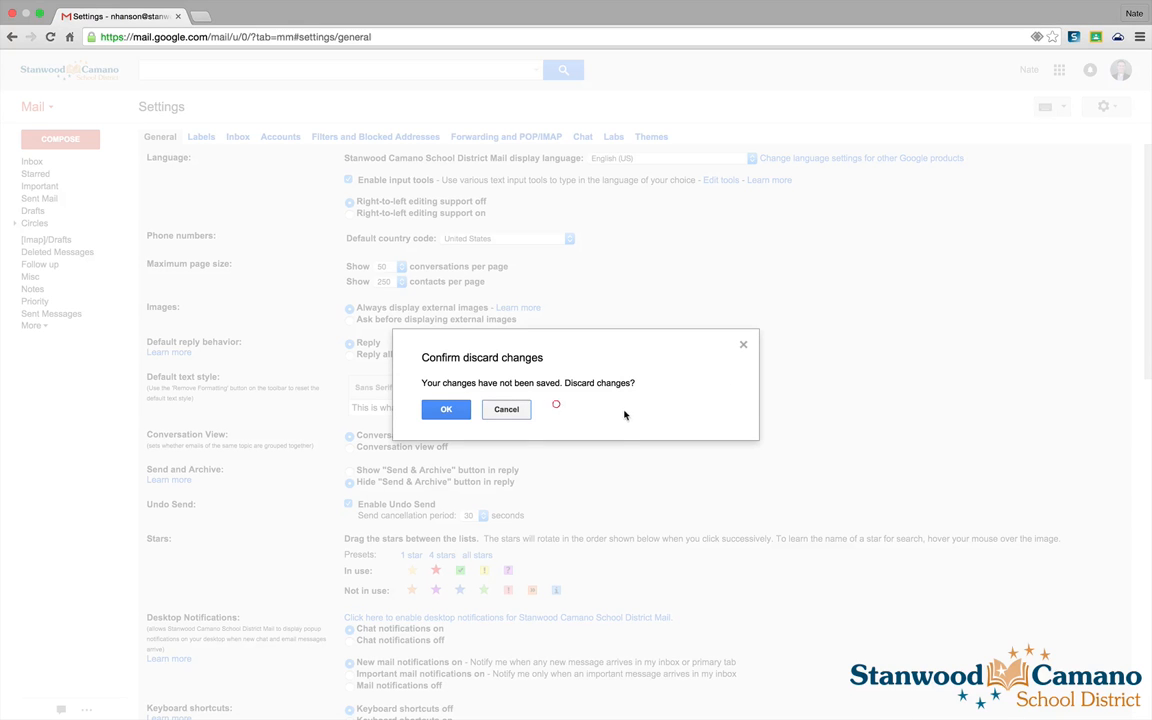
left_click(517, 409)
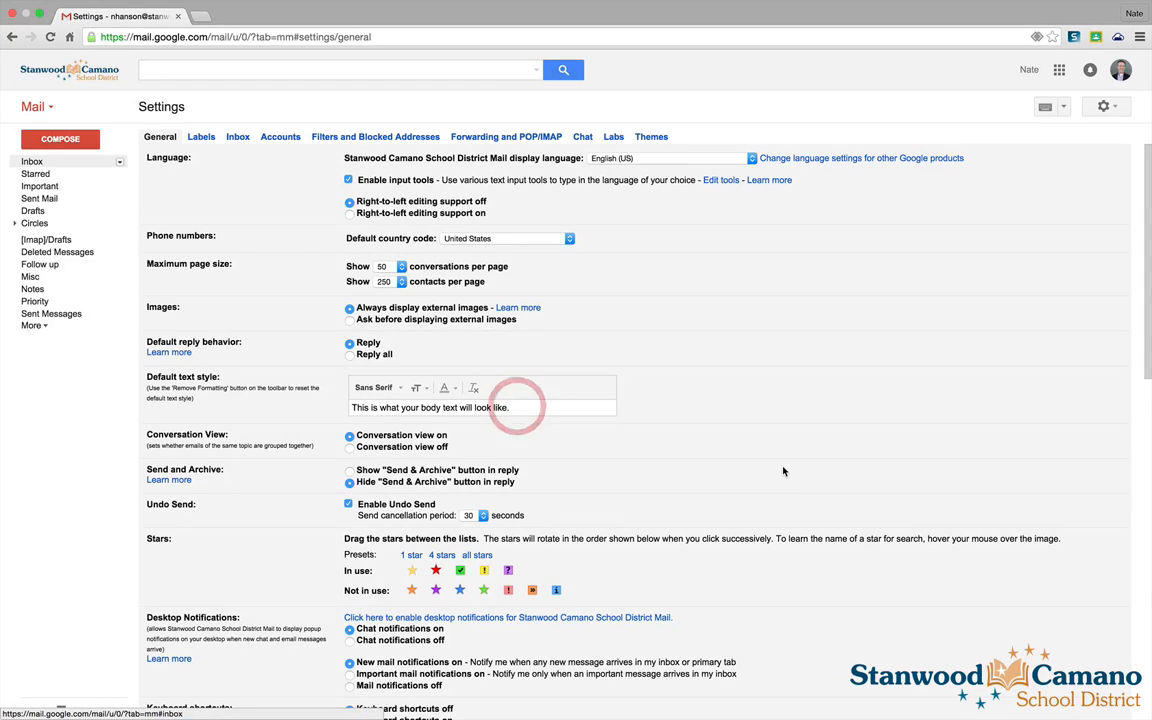
scroll(784, 471, "down", 5)
scroll(784, 471, "down", 5)
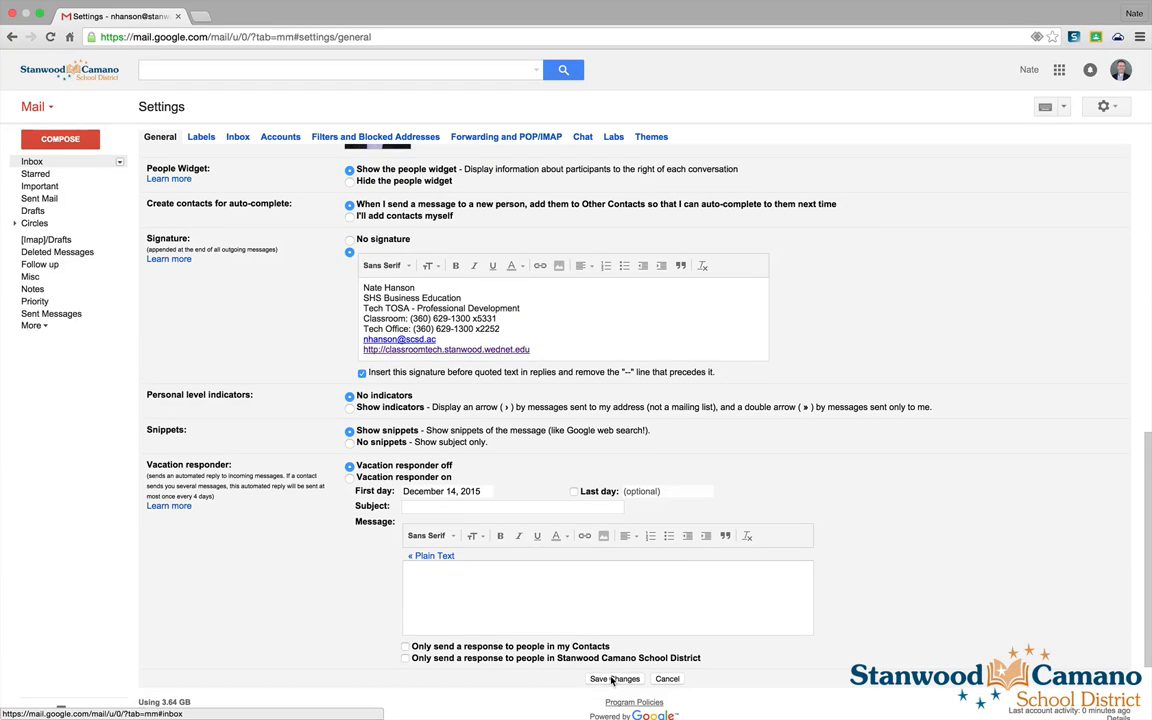
left_click(613, 679)
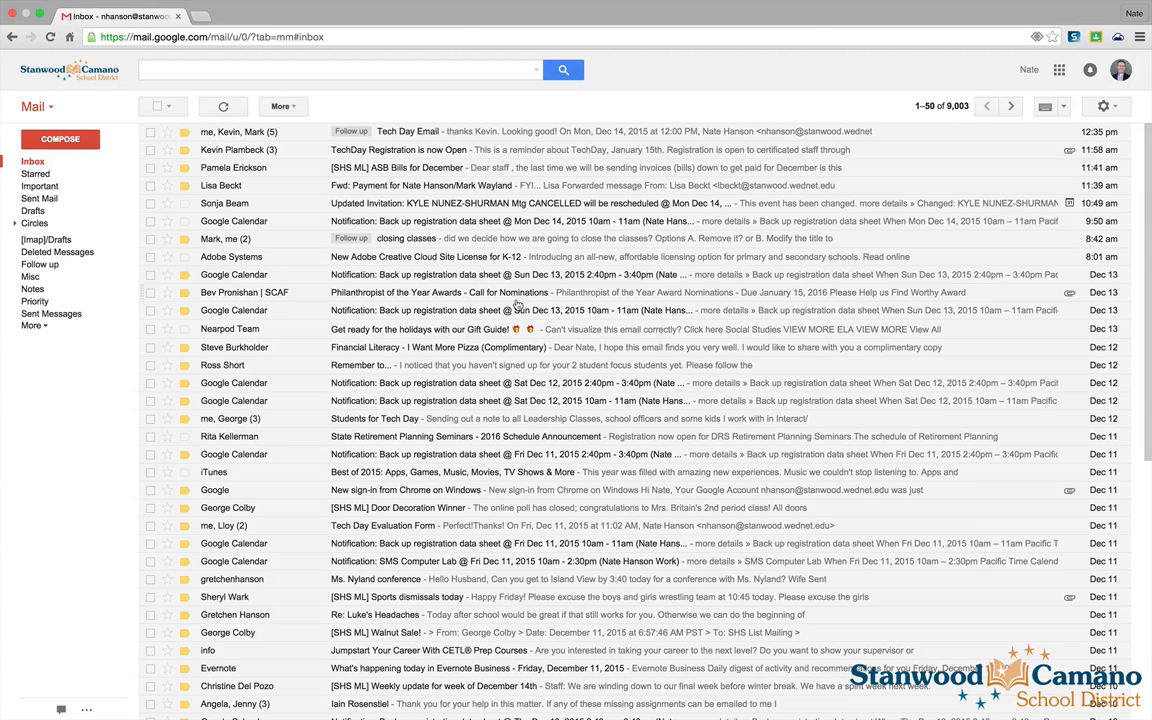
Cycle the updated invitation email in the inbox through the available star types until it is unstarred
left_click(35, 163)
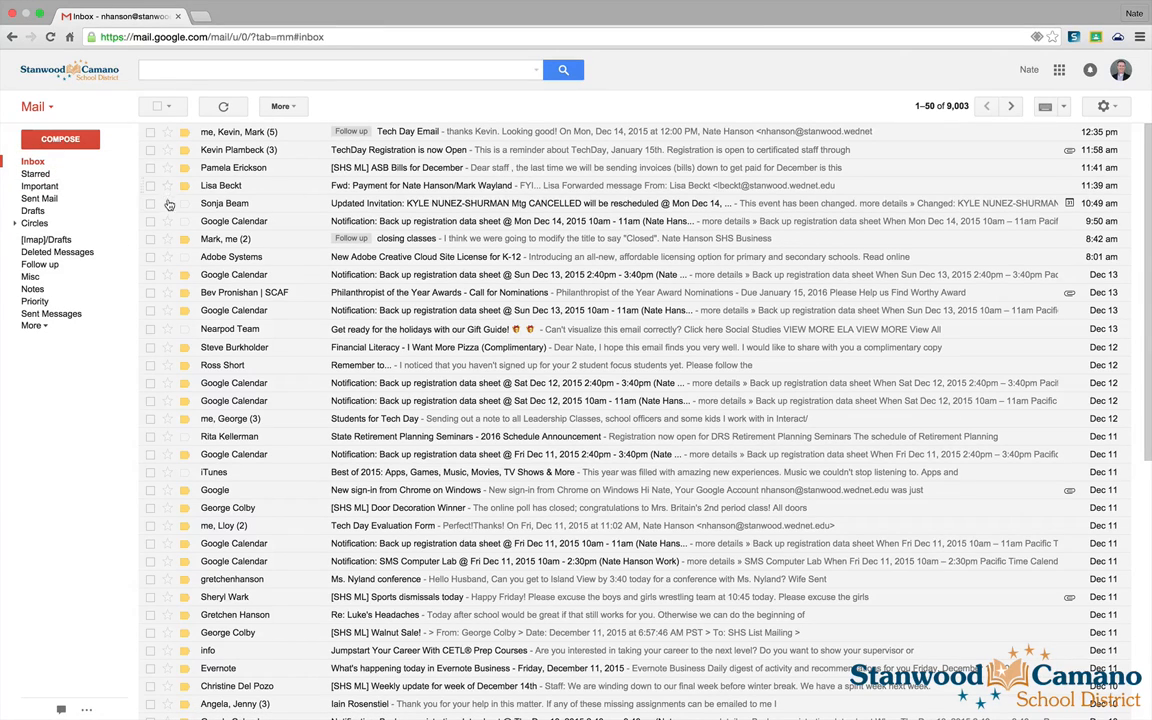
left_click(167, 203)
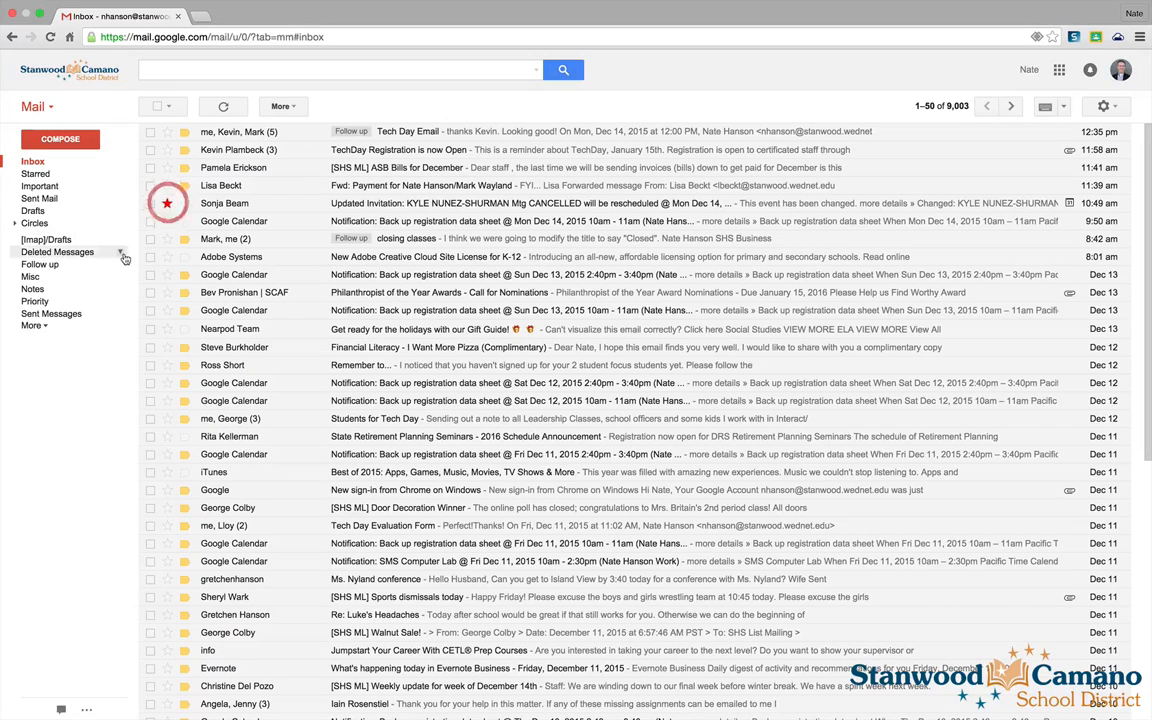
left_click(167, 203)
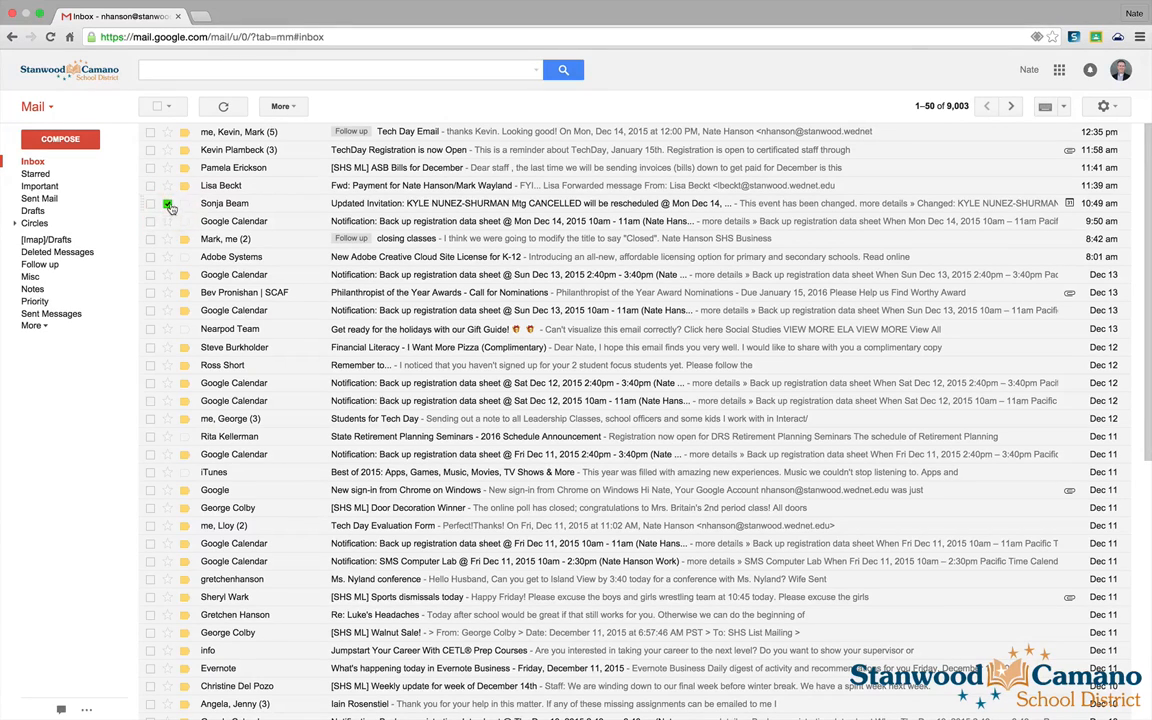
left_click(167, 203)
left_click(167, 203)
Mark the Dec 14 data sheet notification with the yellow exclamation mark and the Philanthropist of the Year email with the purple question mark
left_click(167, 221)
left_click(167, 221)
left_click(167, 221)
left_click(168, 295)
left_click(168, 294)
Give the Financial Literacy and "Remember to..." emails yellow stars and the two Dec 12 data sheet notifications red stars
left_click(167, 347)
left_click(167, 365)
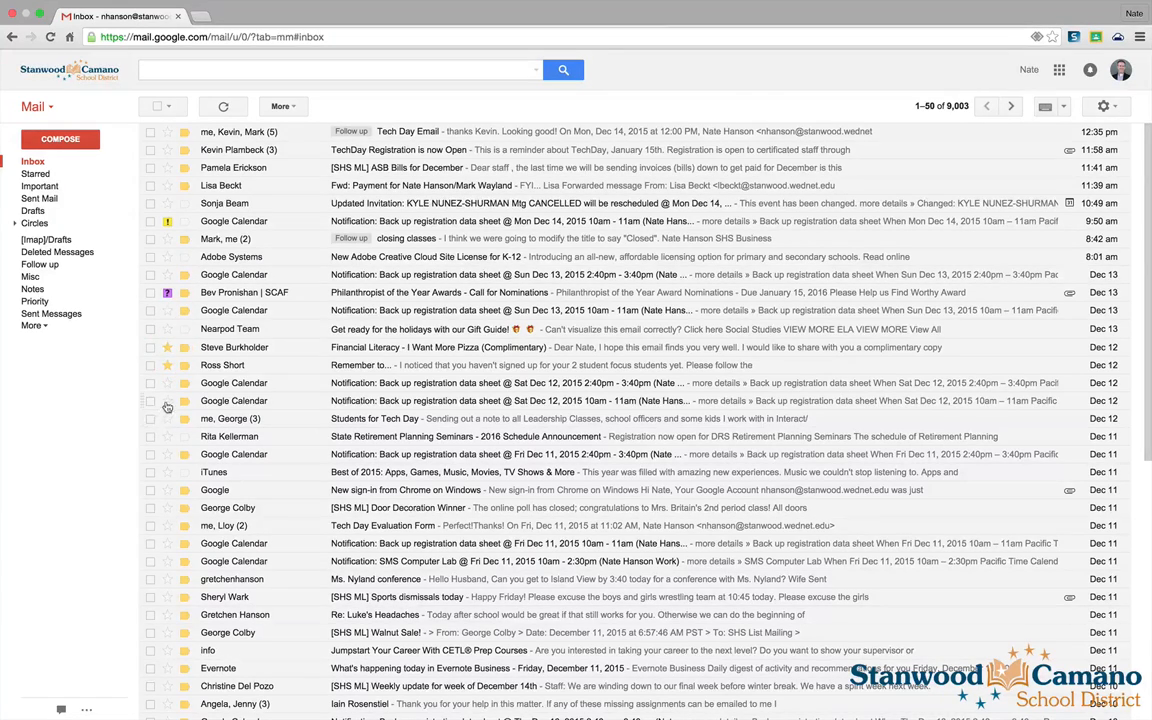
left_click(168, 384)
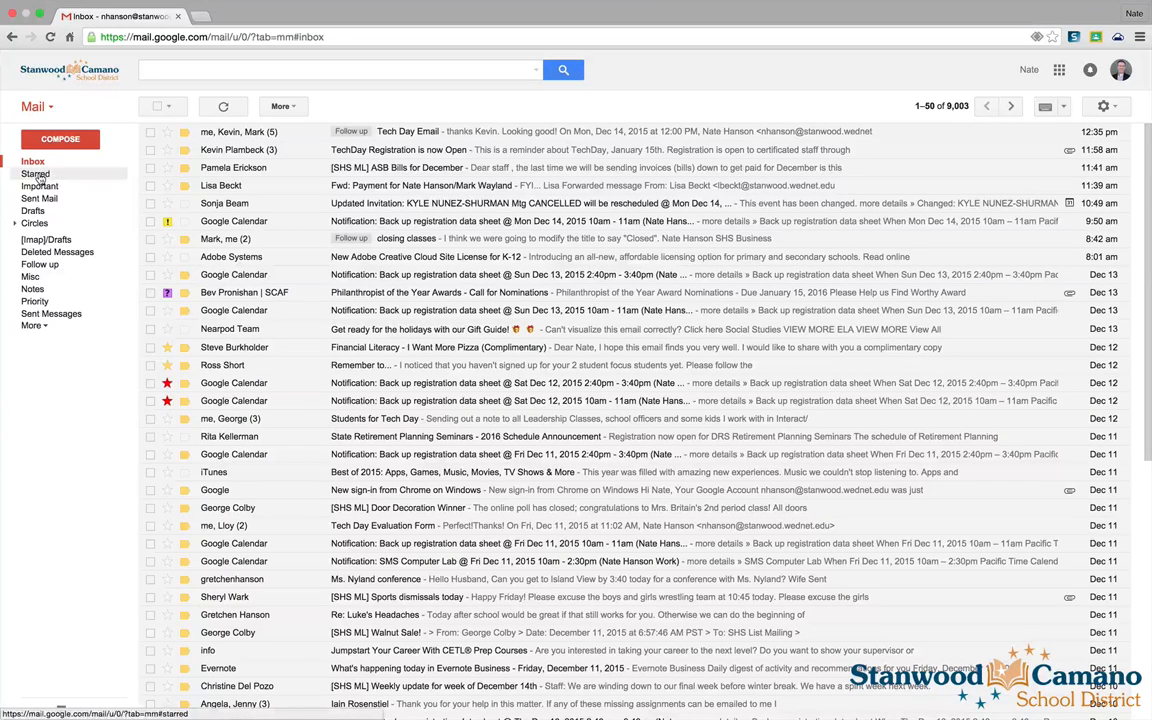
Review the Starred list with its different star types and go back to the inbox
left_click(36, 174)
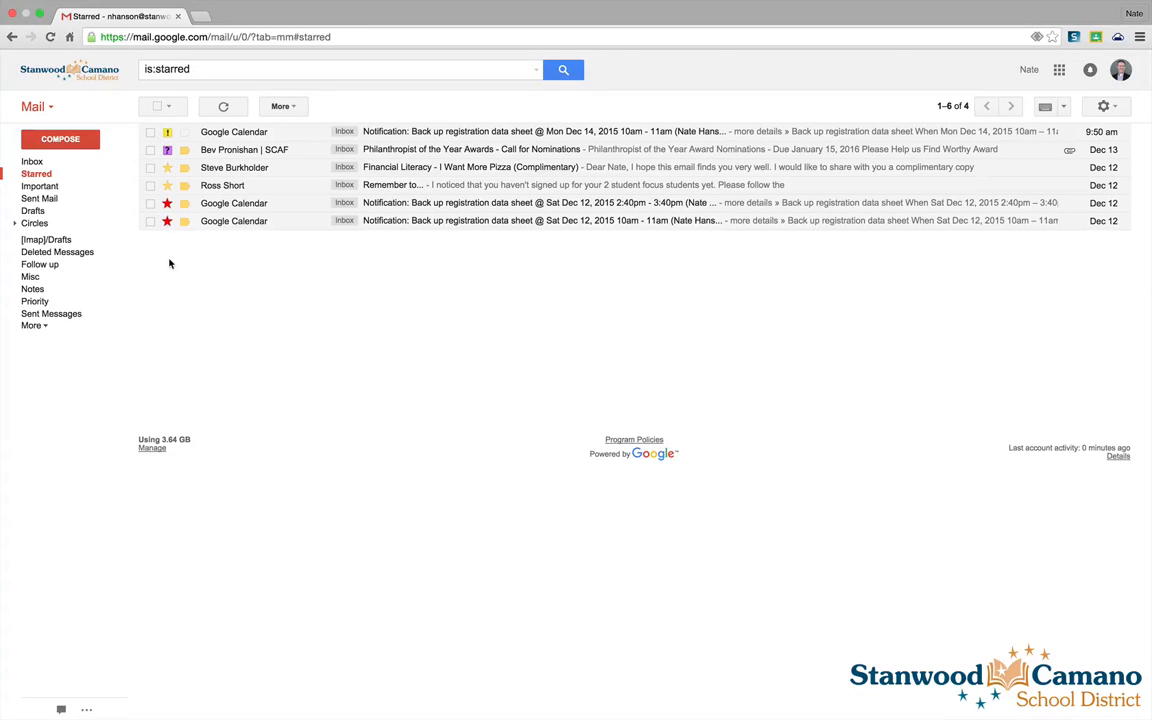
left_click(31, 162)
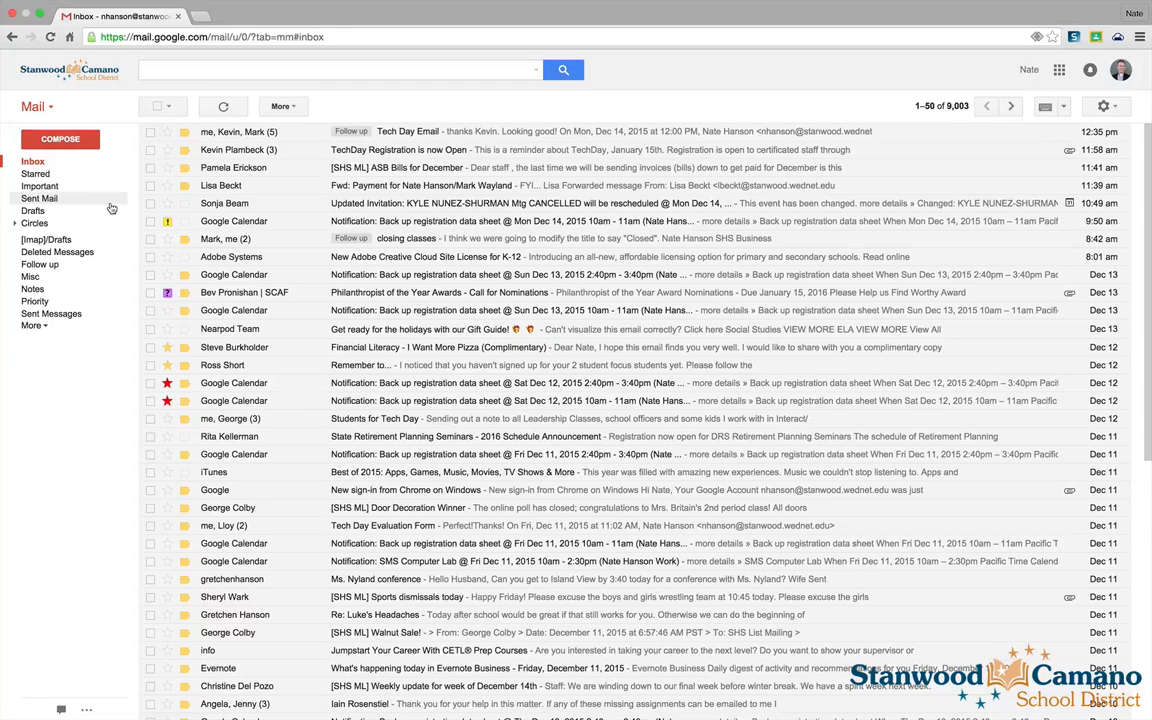
left_click(31, 163)
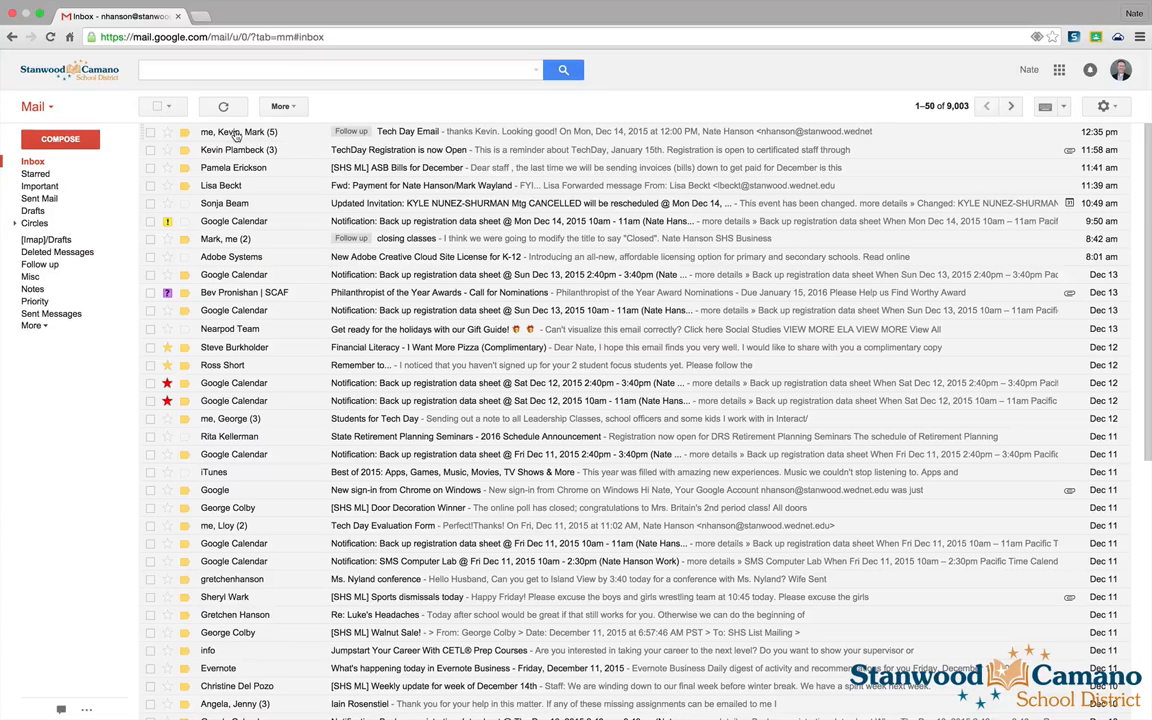
Open the Dec 14 data sheet notification and apply the Priority label to it
left_click(232, 221)
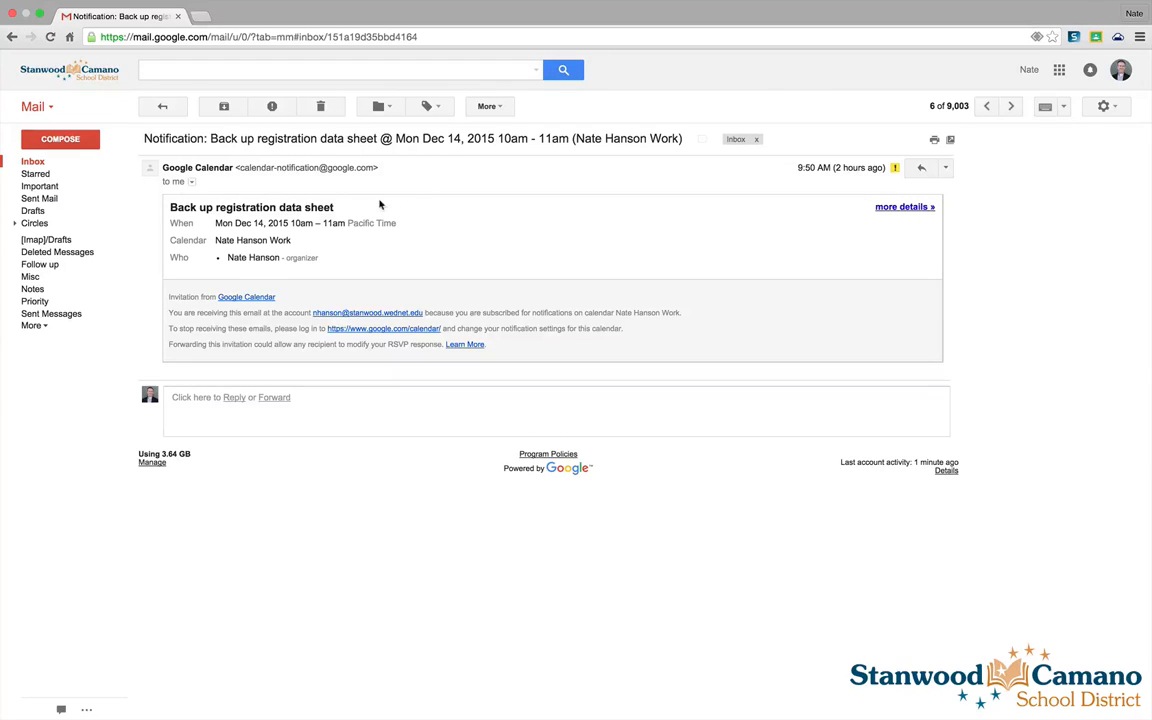
left_click(437, 108)
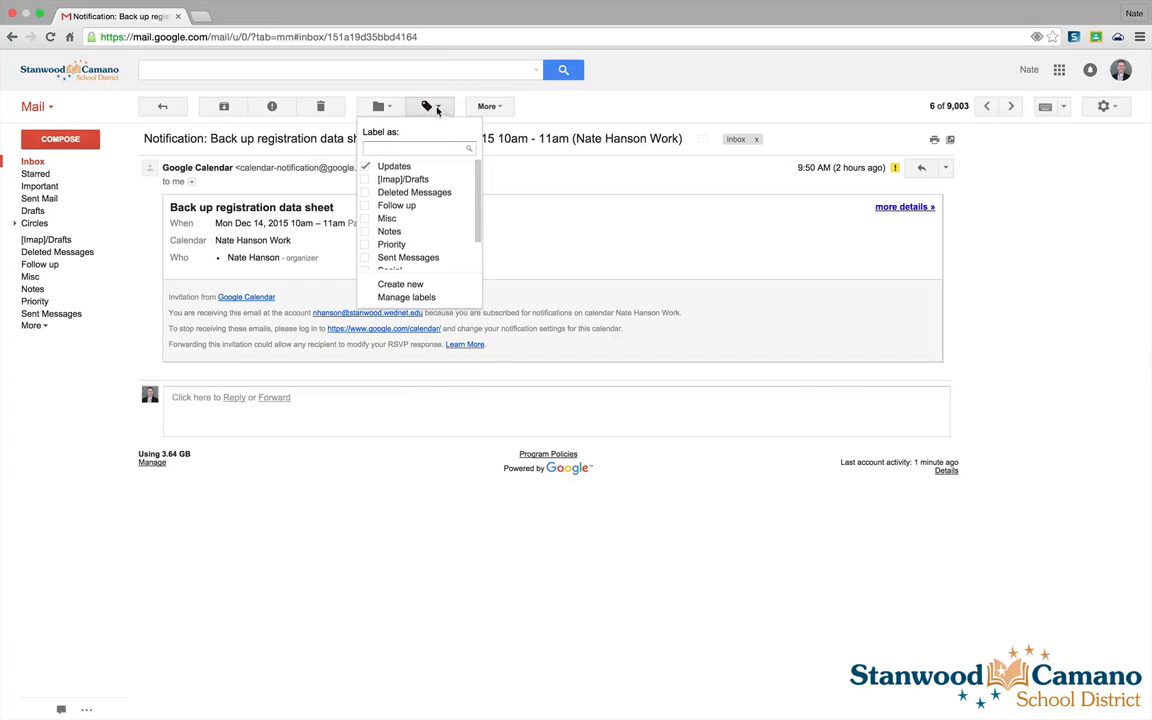
left_click_drag(478, 206, 478, 229)
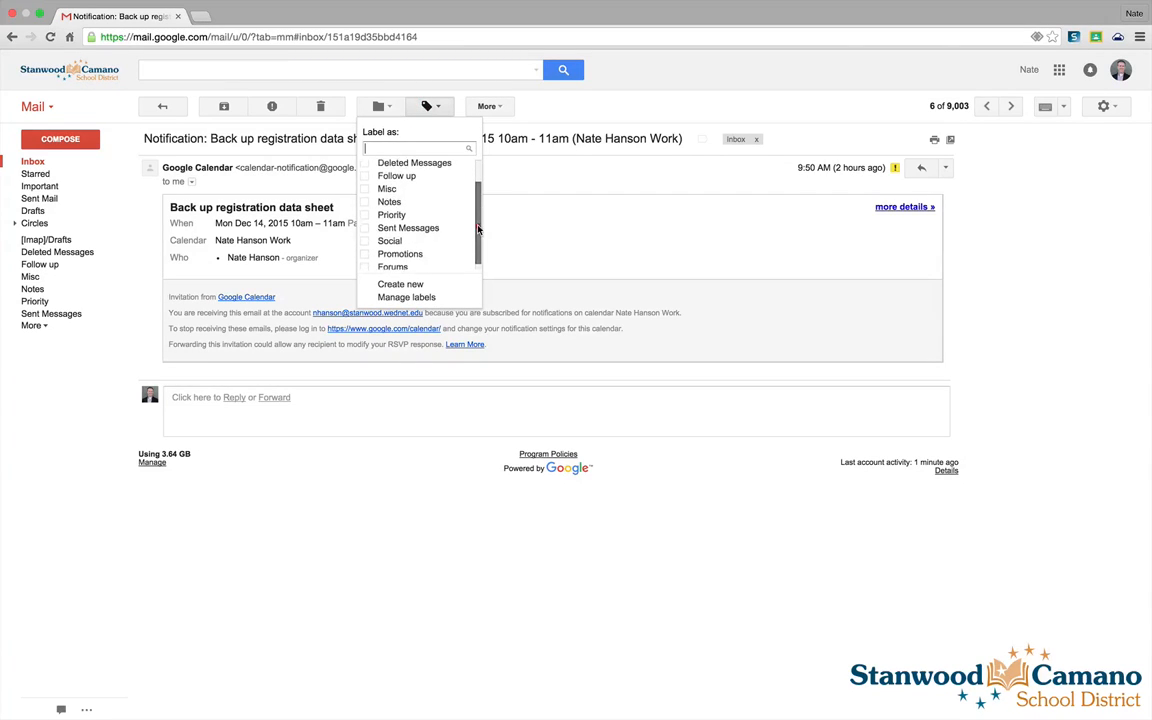
left_click(391, 214)
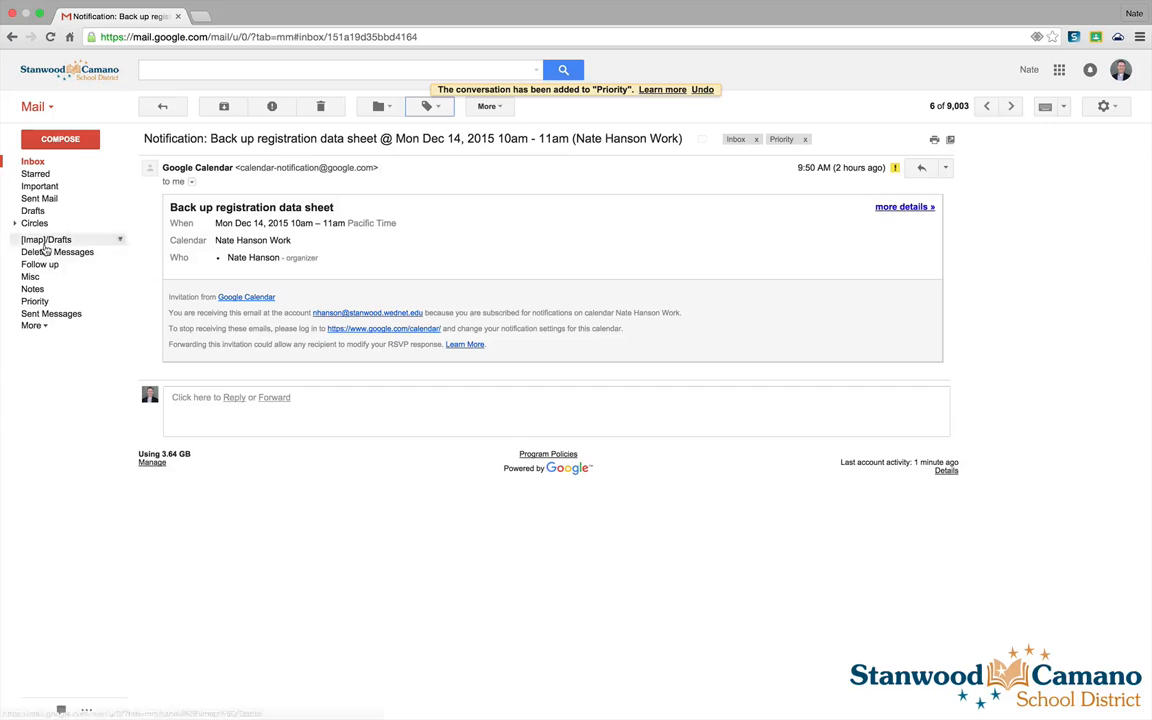
Set the Priority label's color to orange from its message list and return to the inbox
left_click(35, 302)
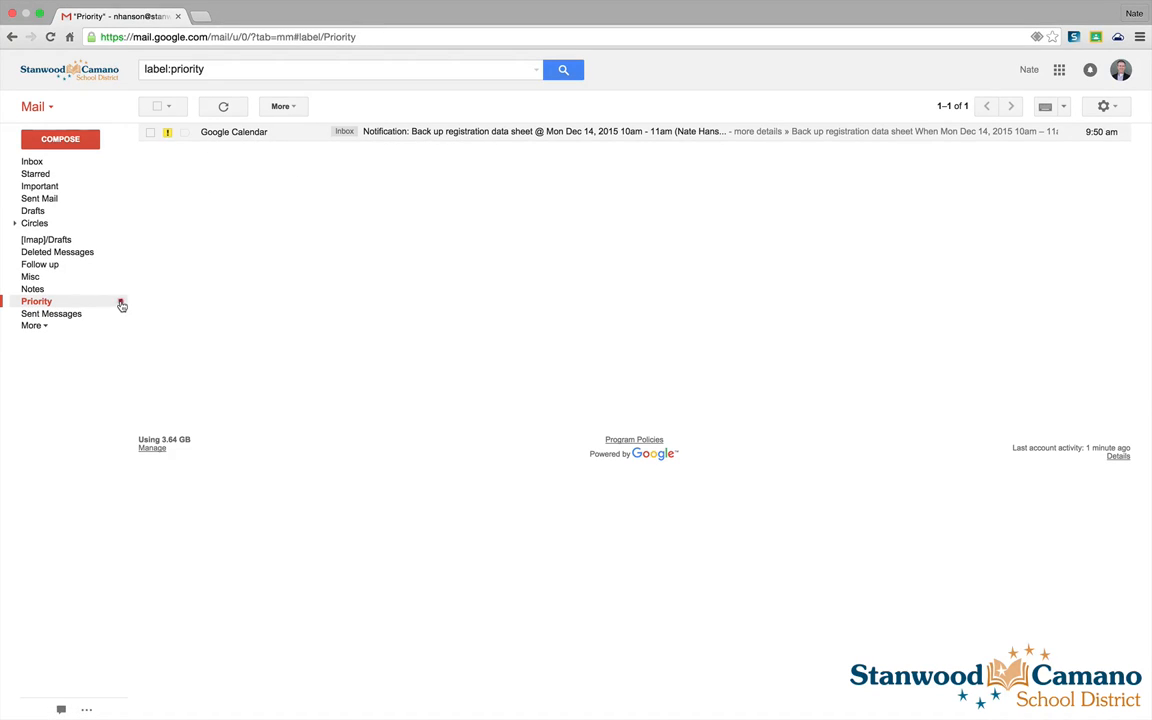
left_click(121, 304)
mouse_move(138, 317)
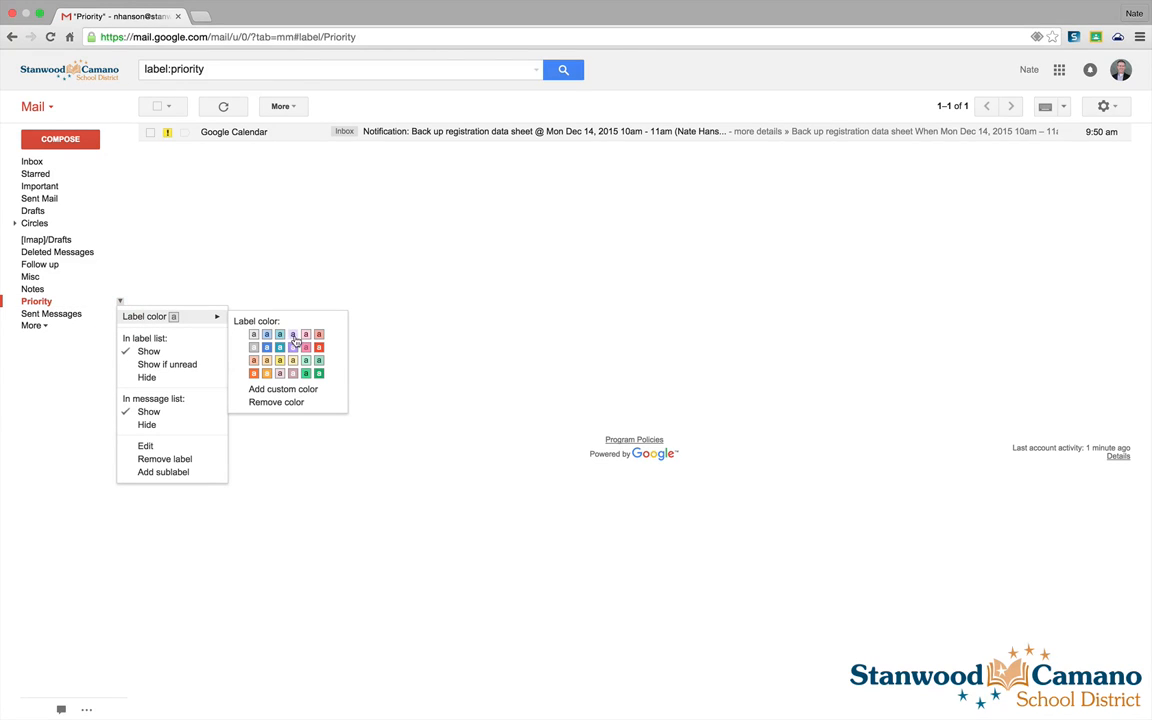
left_click(254, 375)
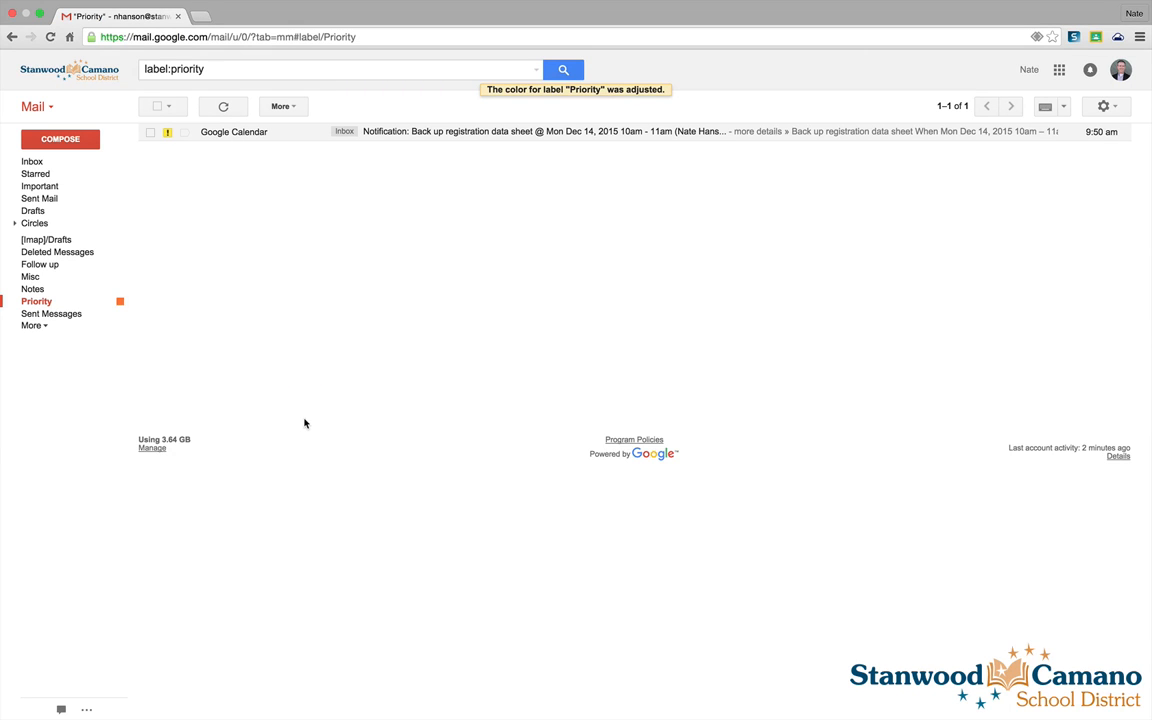
left_click(34, 162)
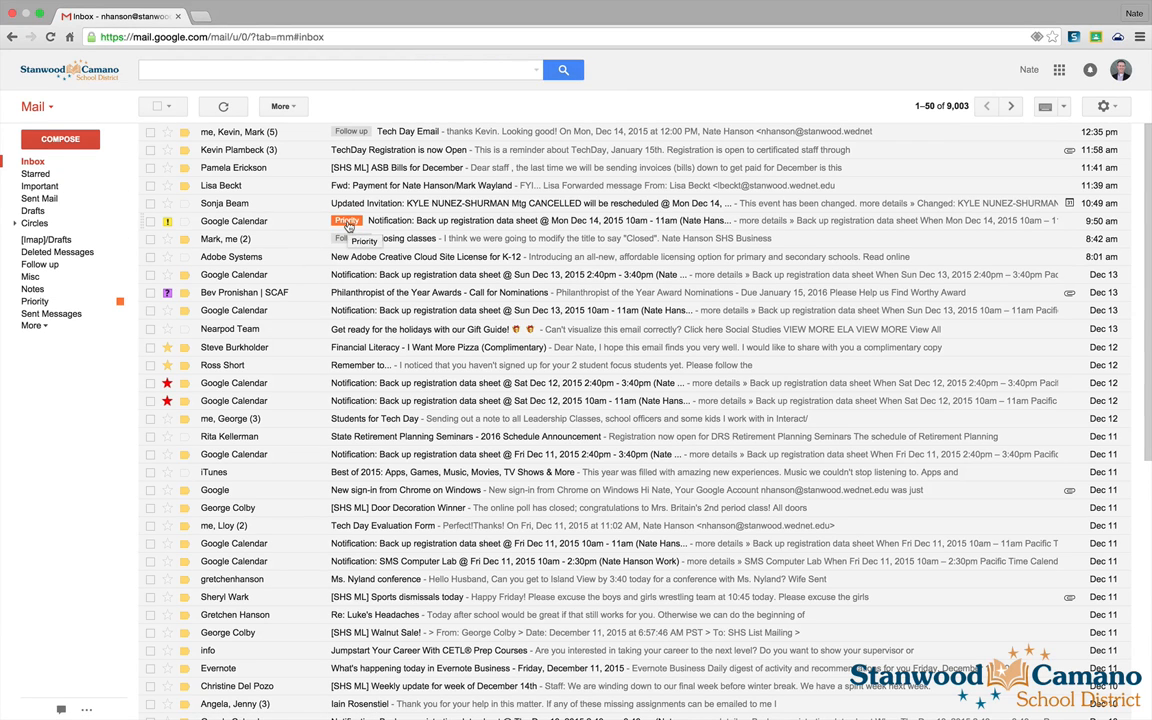
Apply the Priority label to the payment forward, updated invitation, holiday Gift Guide, State Retirement Planning Seminars and Dec 11 2:40pm data sheet emails
left_click(150, 186)
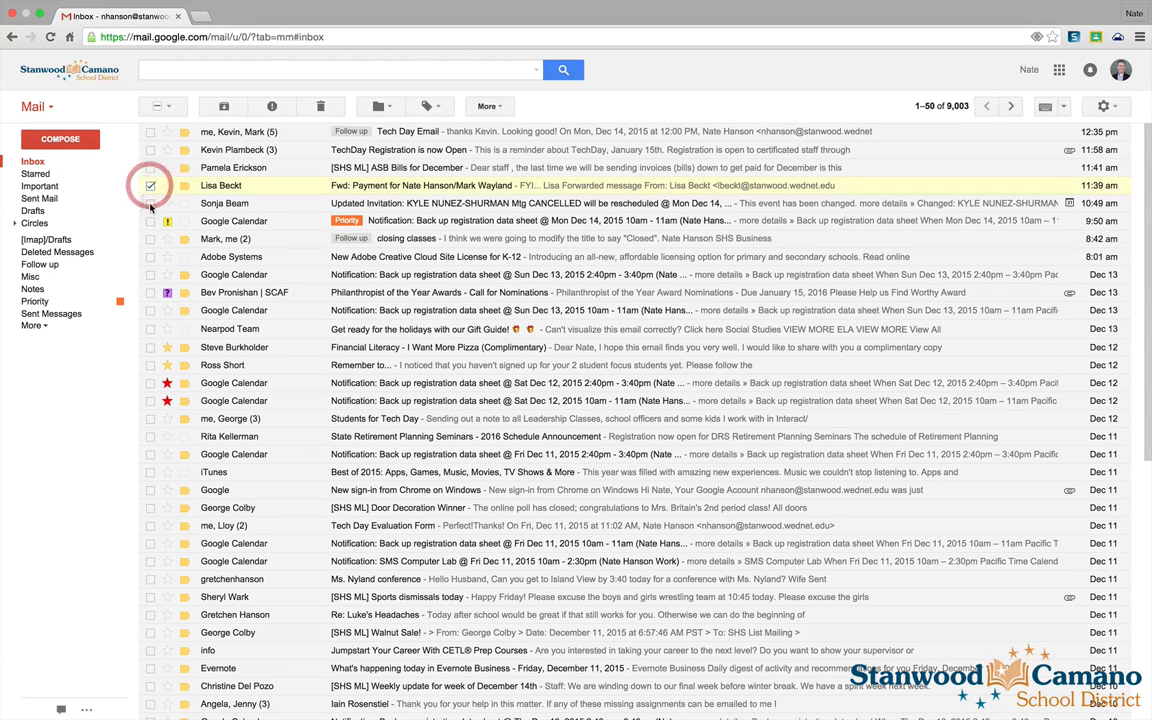
left_click(150, 203)
left_click(150, 329)
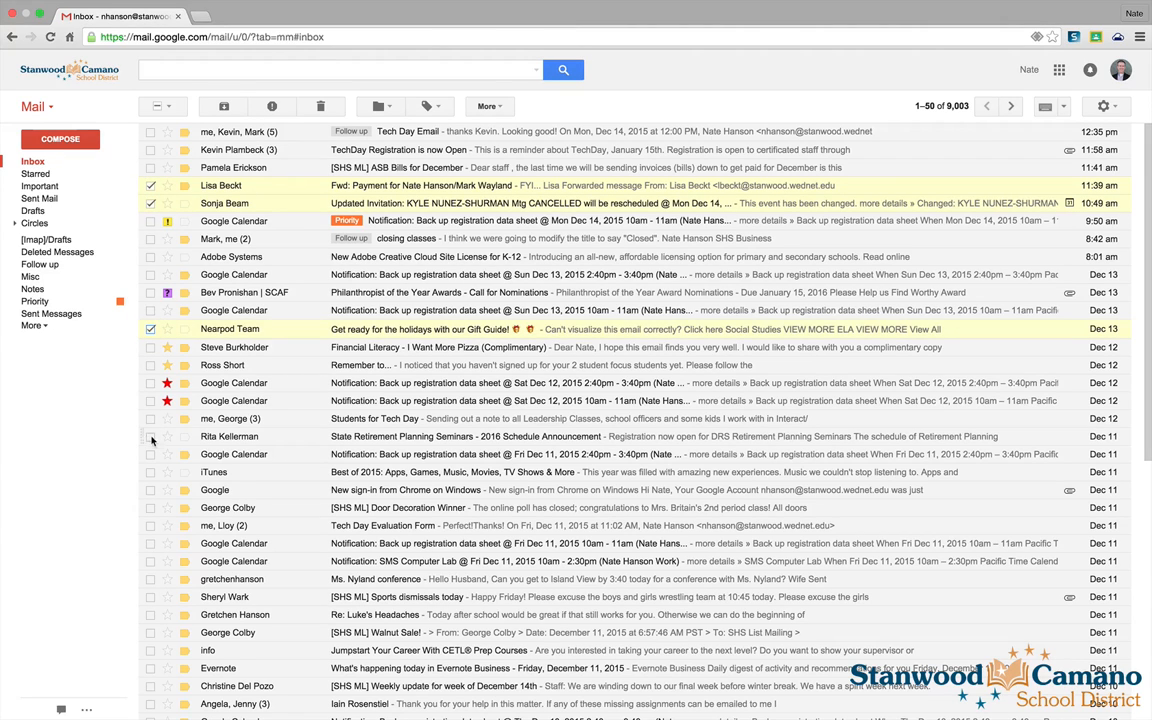
left_click(150, 437)
left_click(150, 454)
left_click(430, 106)
scroll(472, 226, "down", 2)
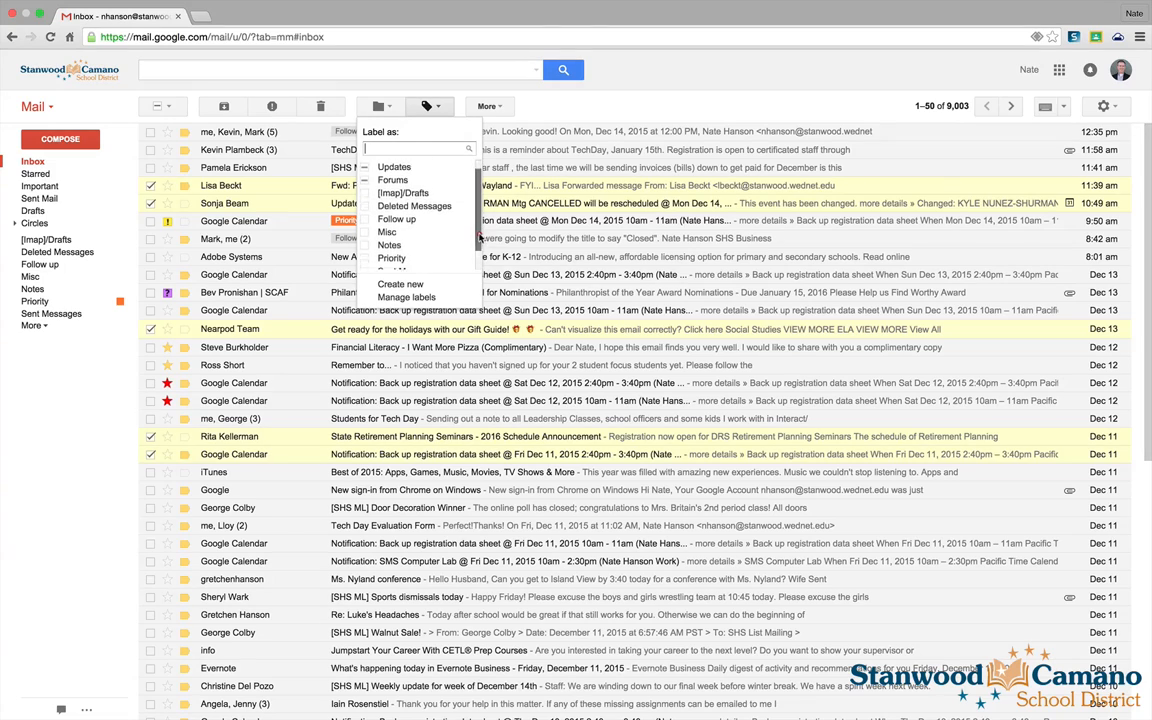
left_click(400, 237)
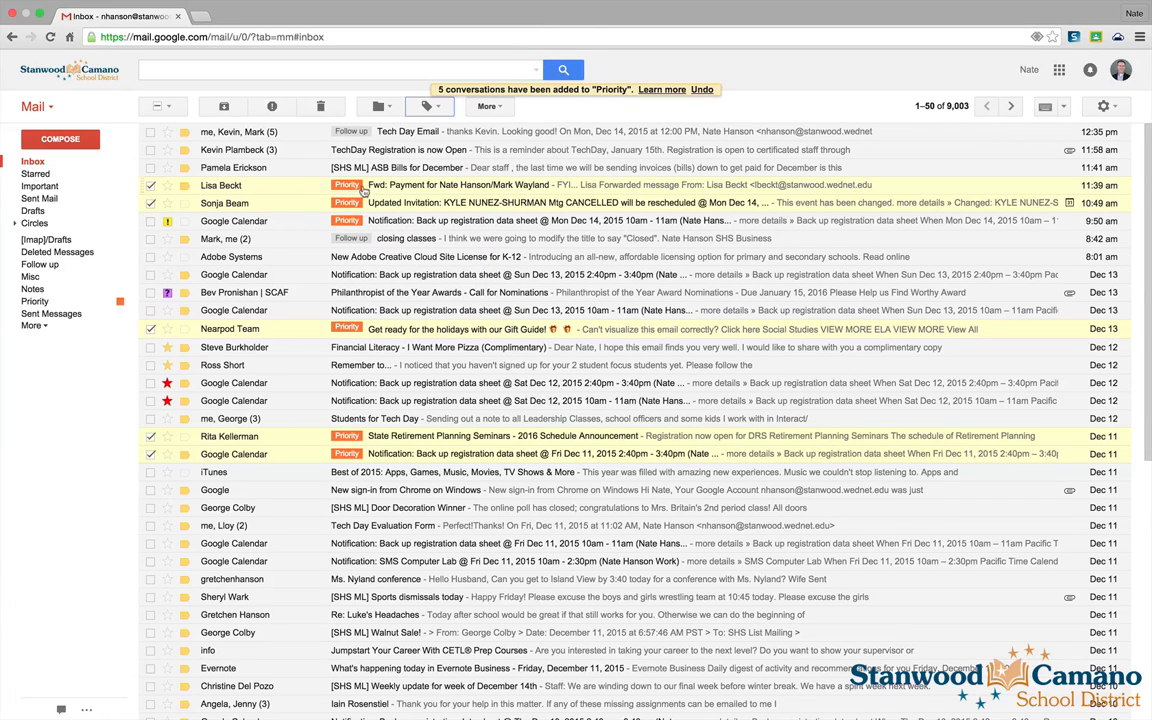
Review the messages filed under the Priority label and return to the inbox
left_click(64, 479)
left_click(36, 301)
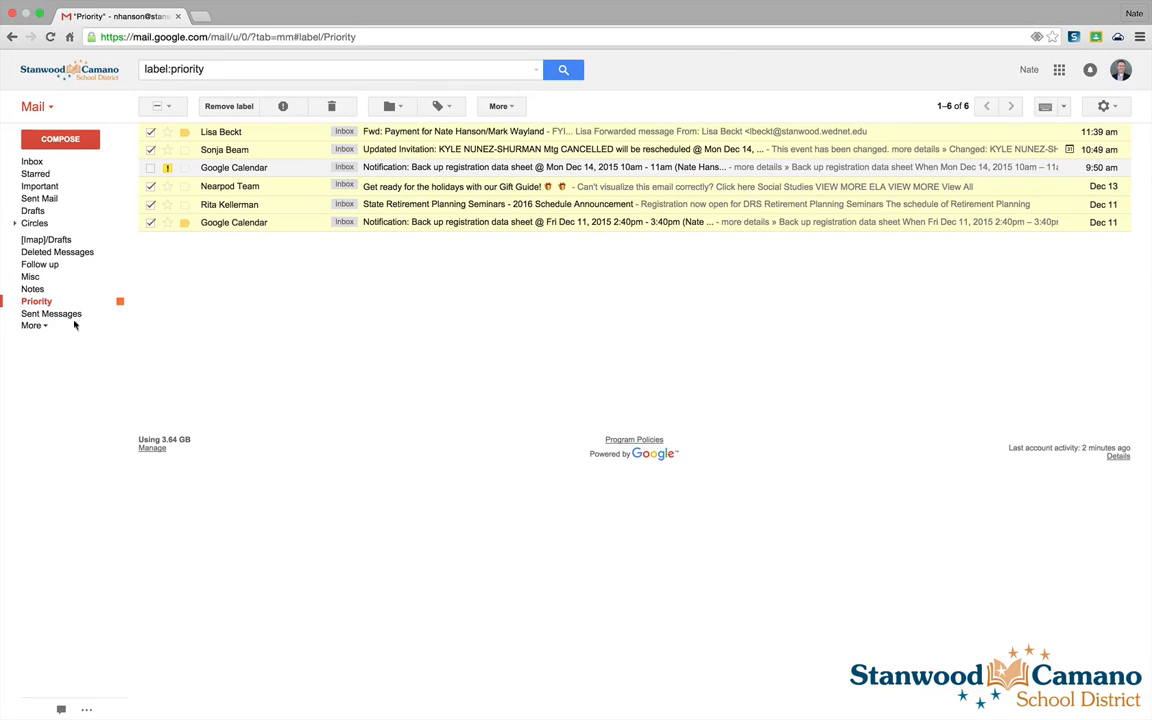
left_click(33, 161)
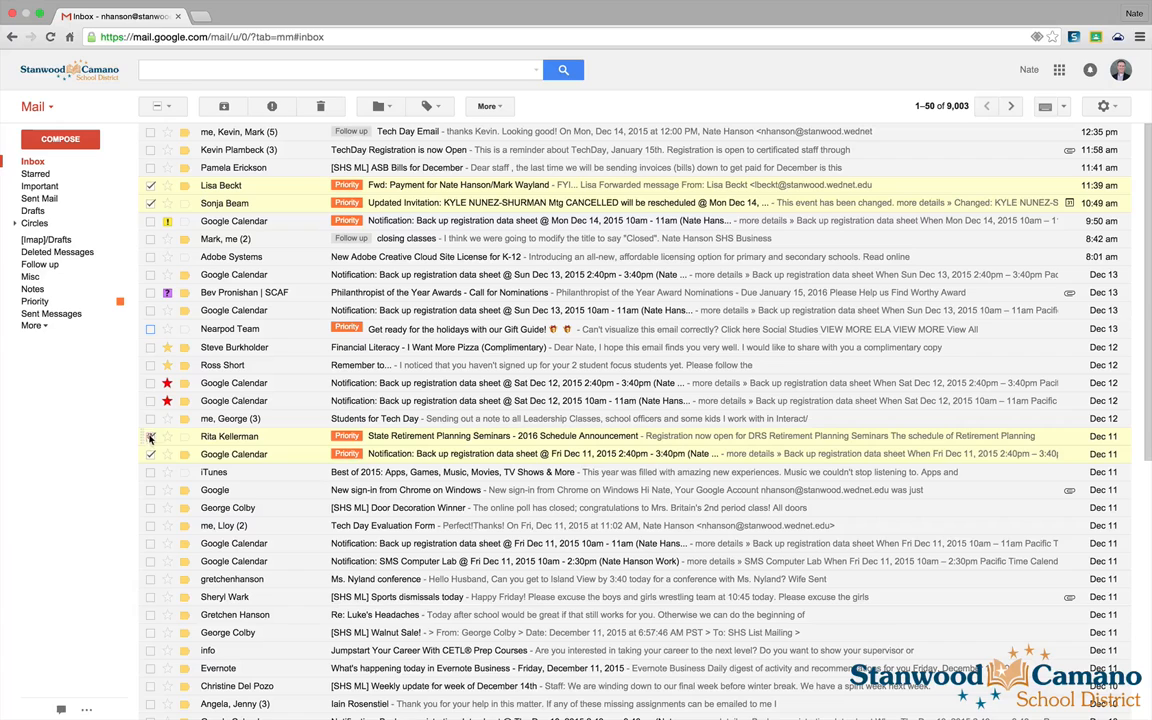
Keep only the payment forward and updated invitation emails selected and add the Follow up label to them
left_click(150, 437)
left_click(150, 454)
left_click(428, 106)
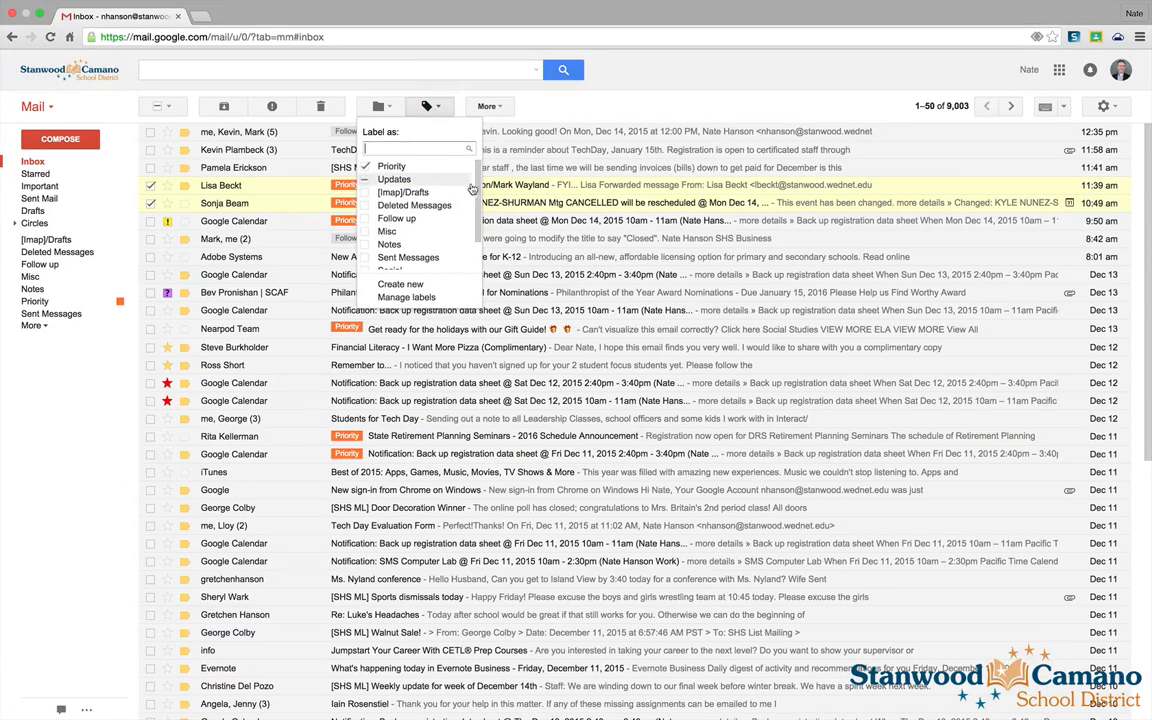
left_click(372, 218)
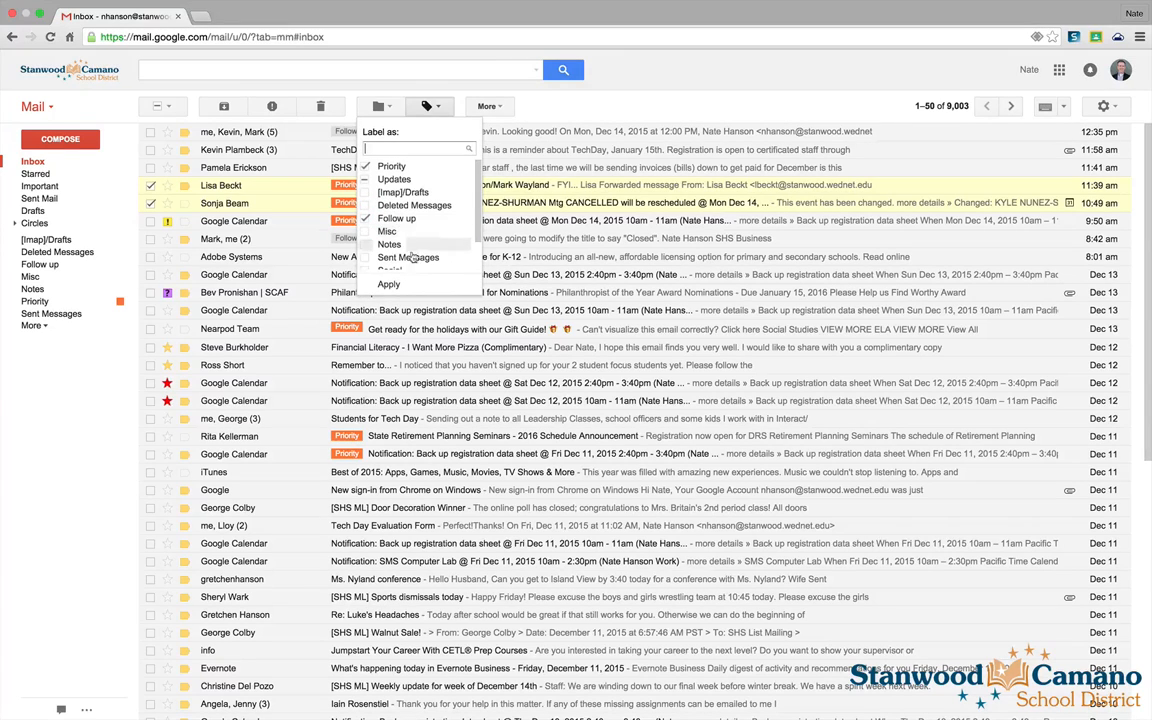
left_click(388, 284)
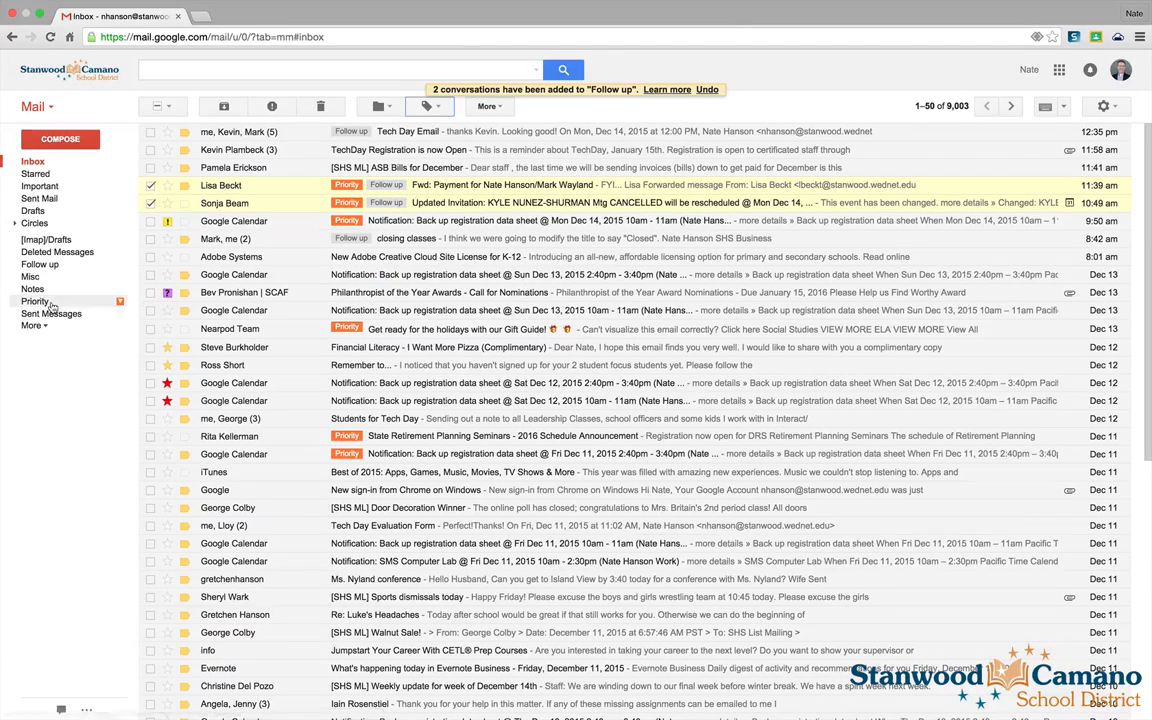
Set the Follow up label's color to light teal
left_click(122, 268)
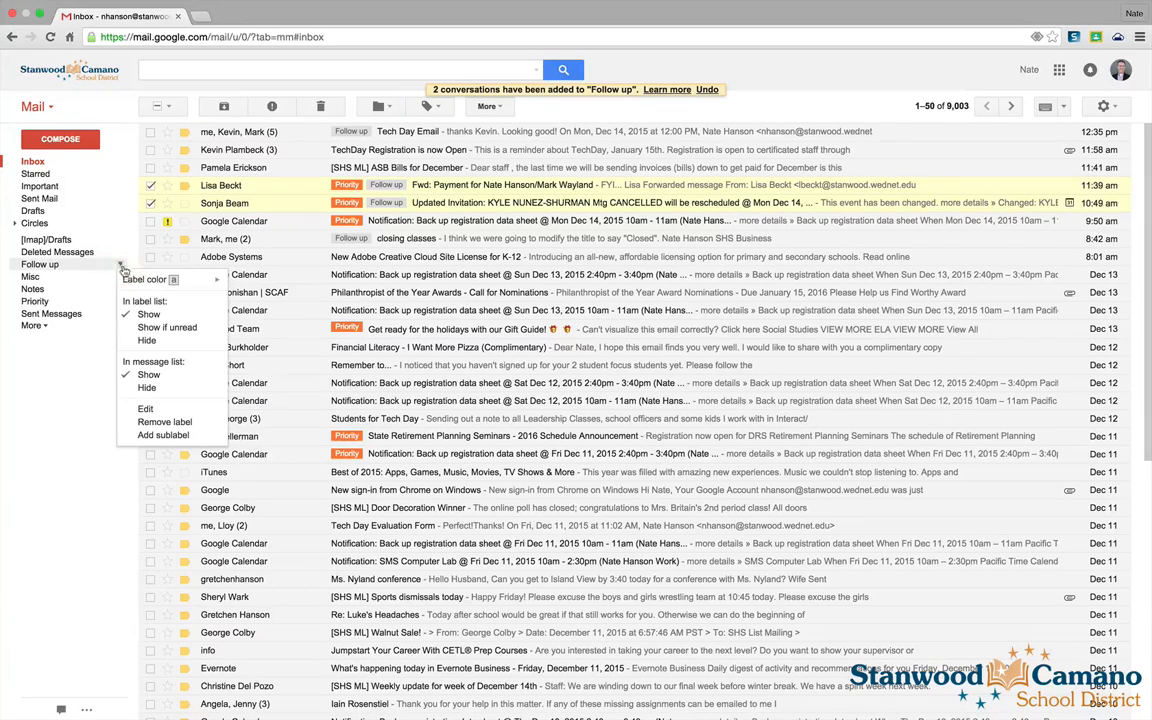
mouse_move(160, 279)
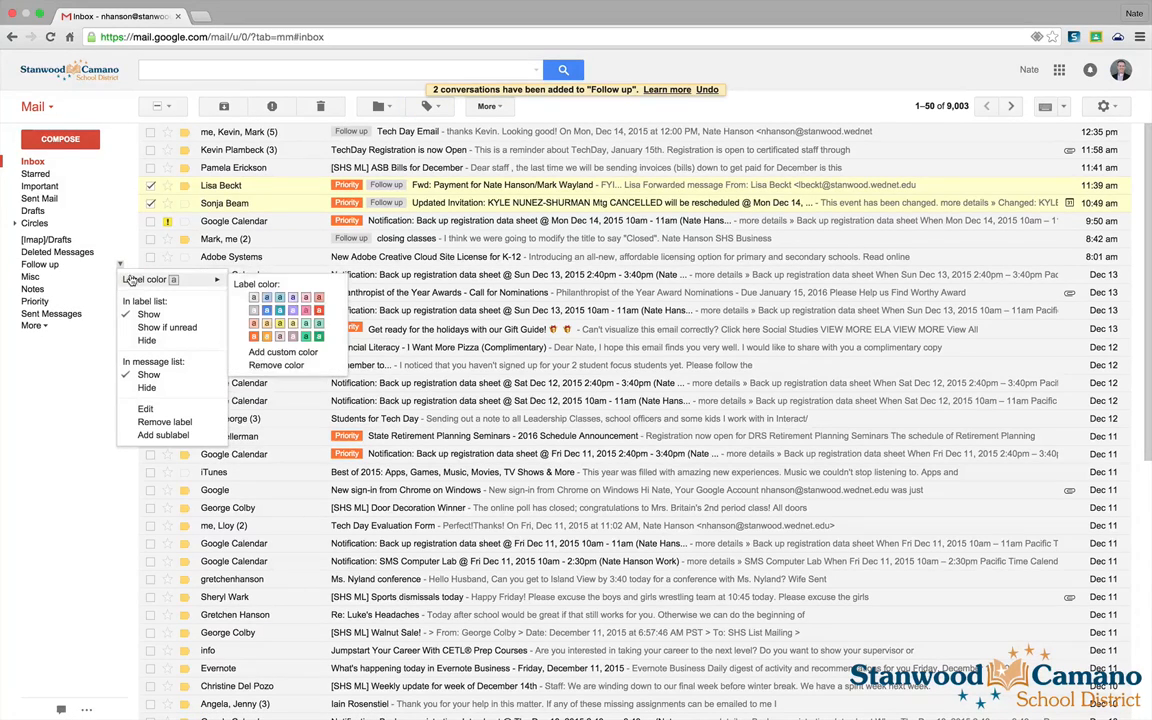
left_click(280, 299)
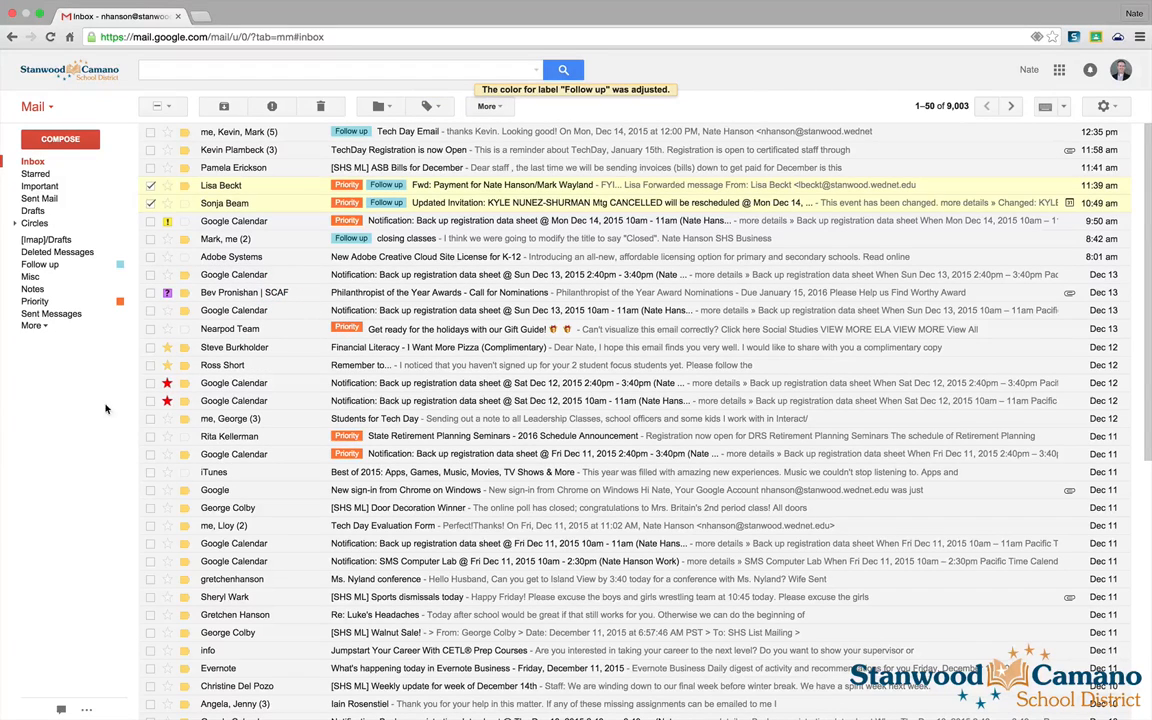
left_click(80, 352)
Compare the messages listed under the Follow up and Priority labels with those in the inbox
left_click(41, 265)
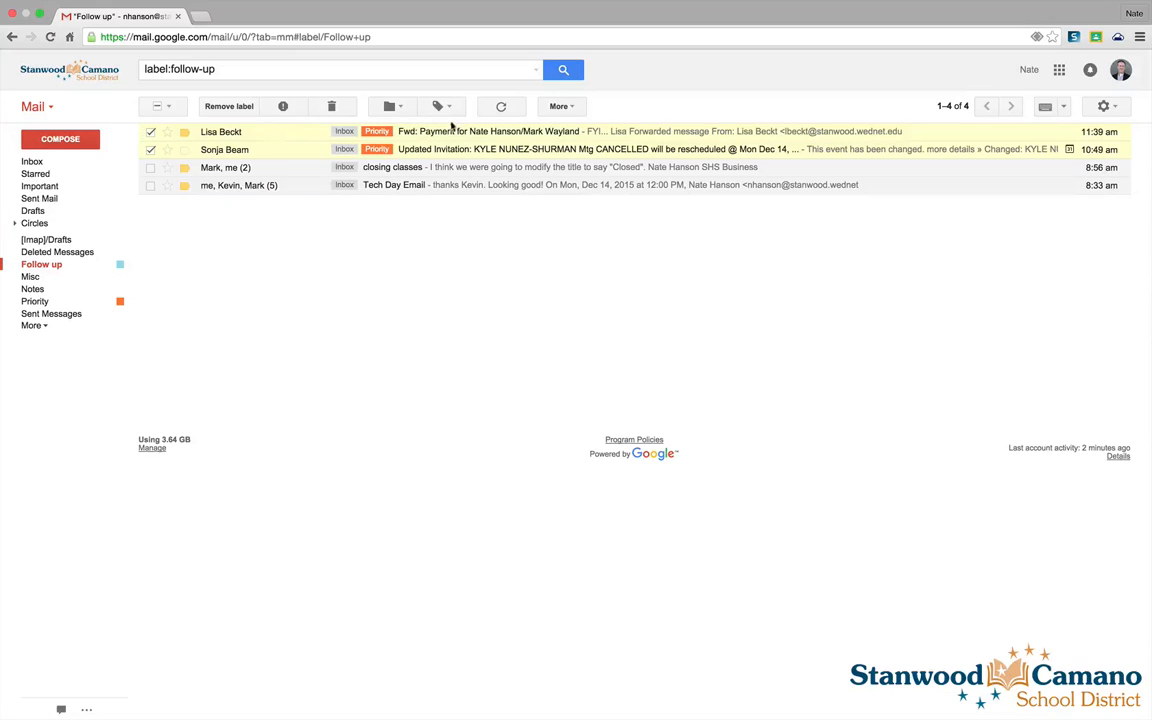
left_click(502, 107)
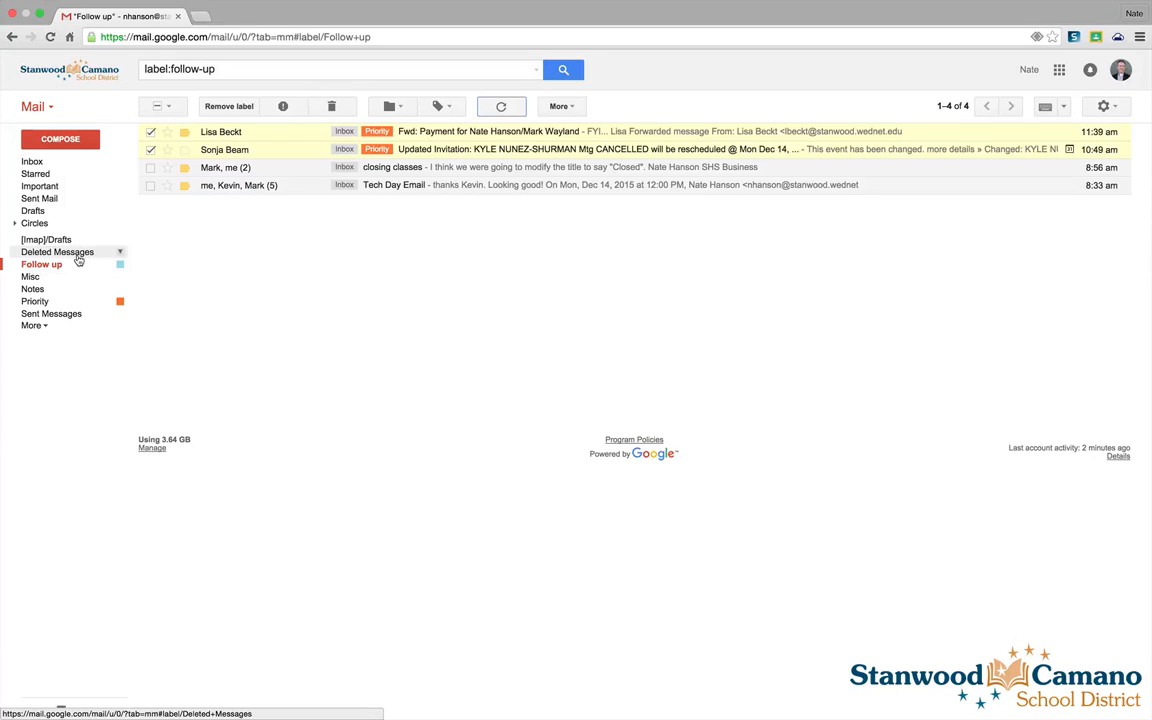
left_click(38, 302)
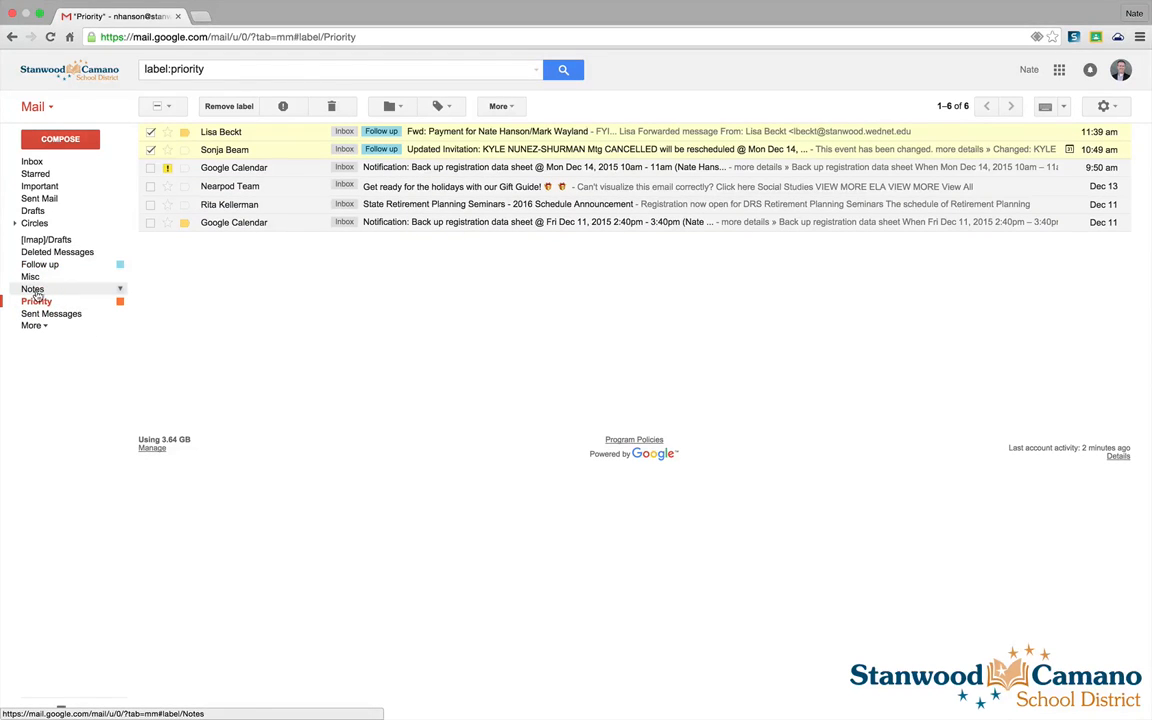
left_click(32, 161)
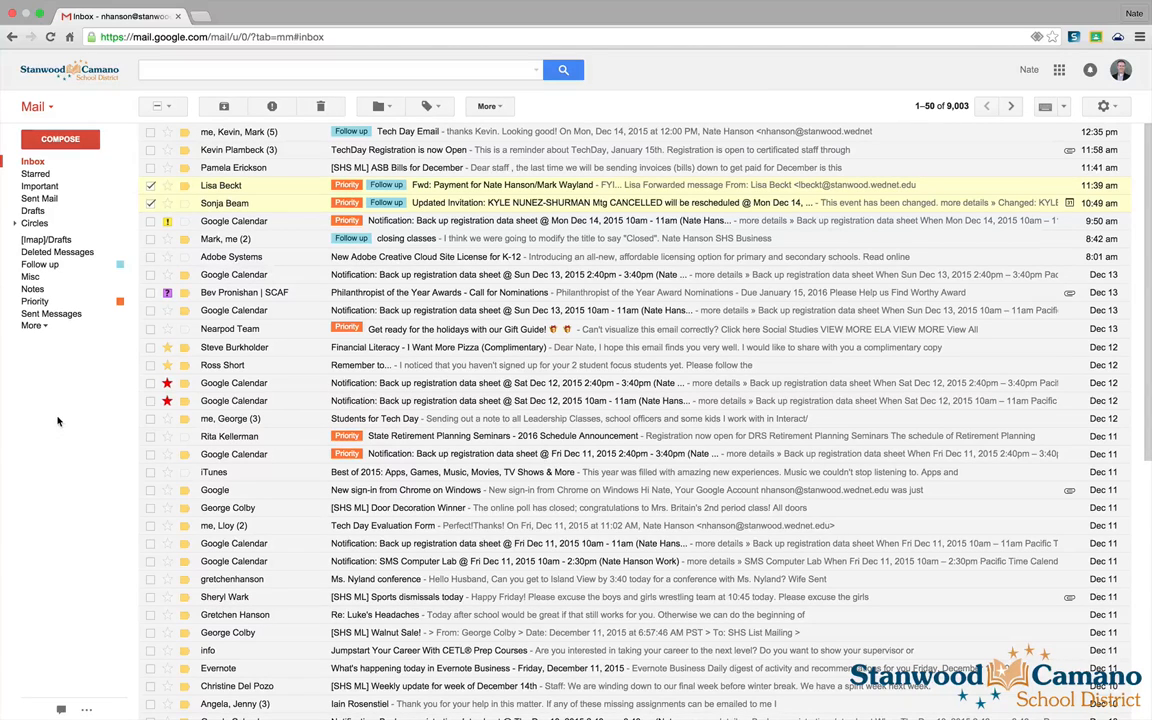
left_click(35, 301)
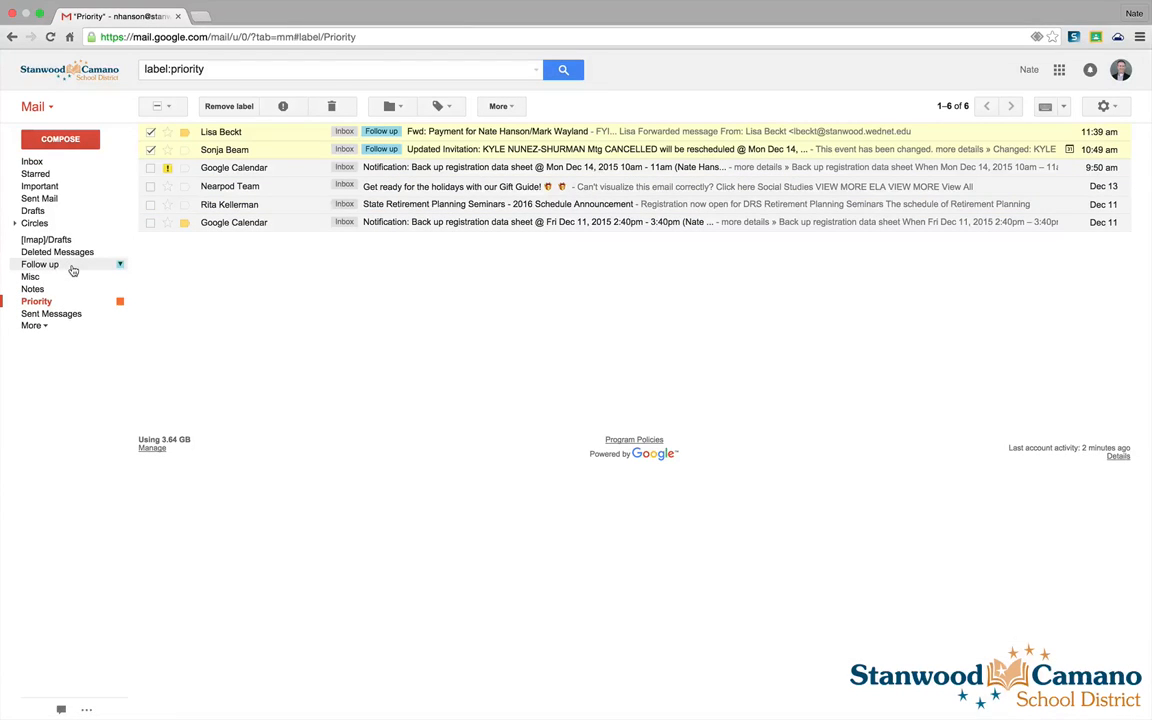
left_click(44, 369)
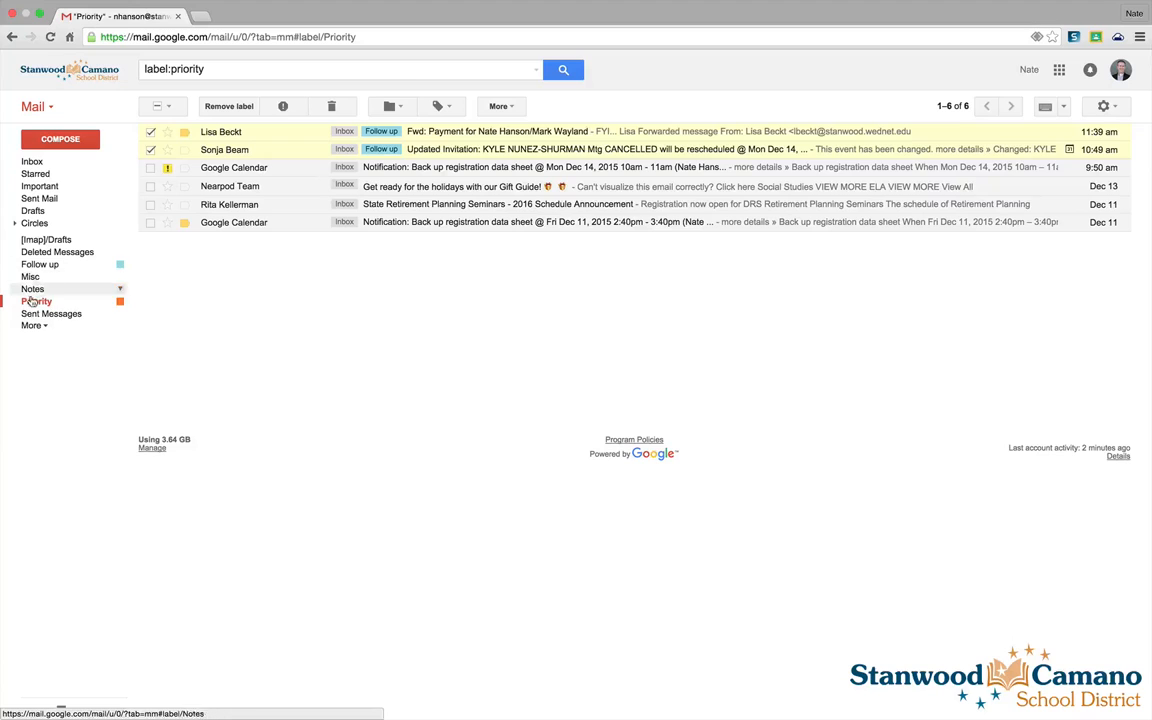
Expand the full label list and create a new label named "Tech Day"
left_click(42, 326)
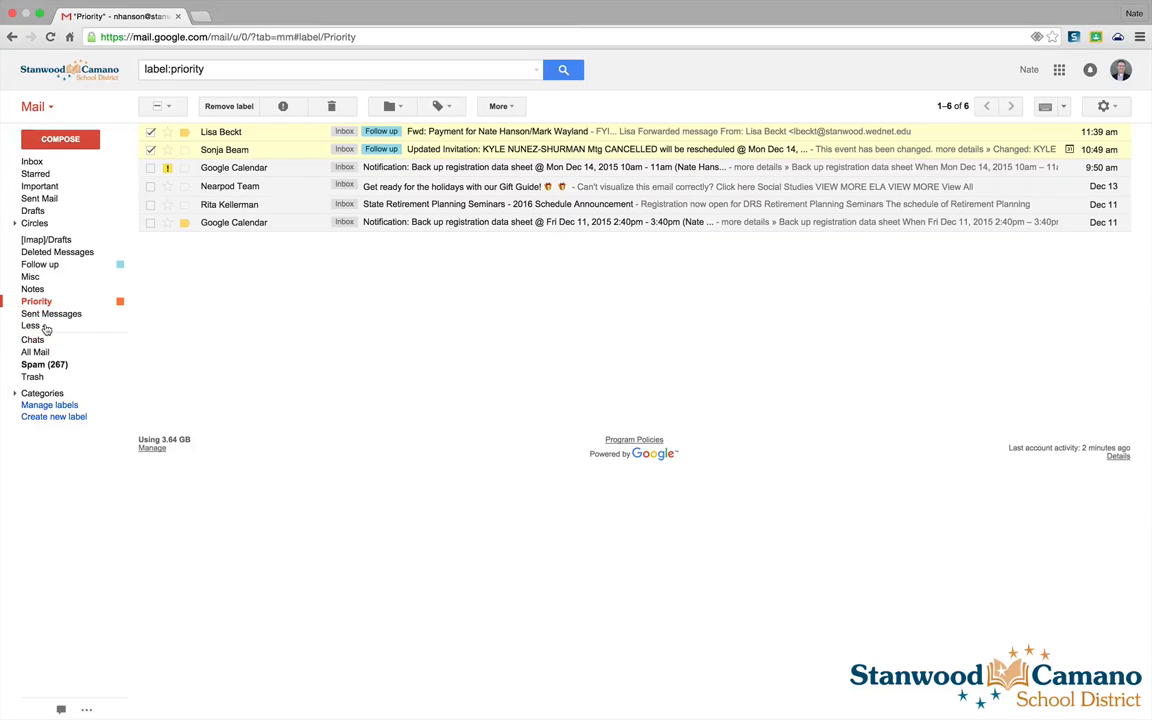
left_click(42, 326)
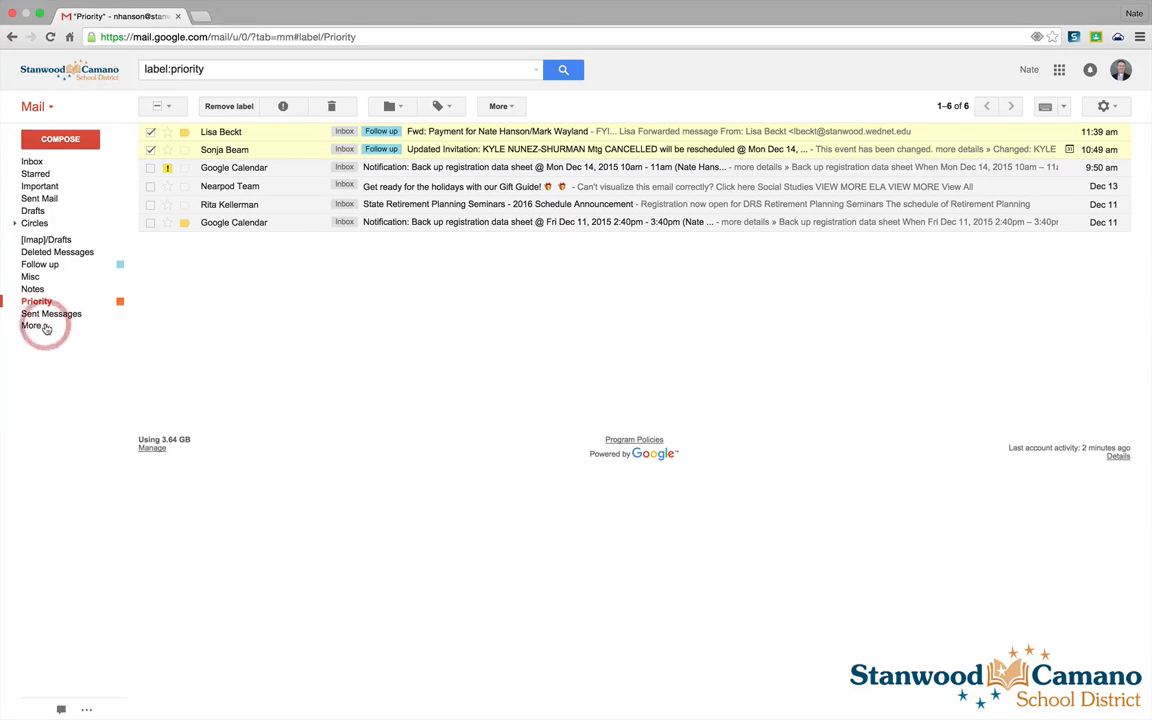
left_click(42, 326)
left_click(42, 326)
left_click(42, 326)
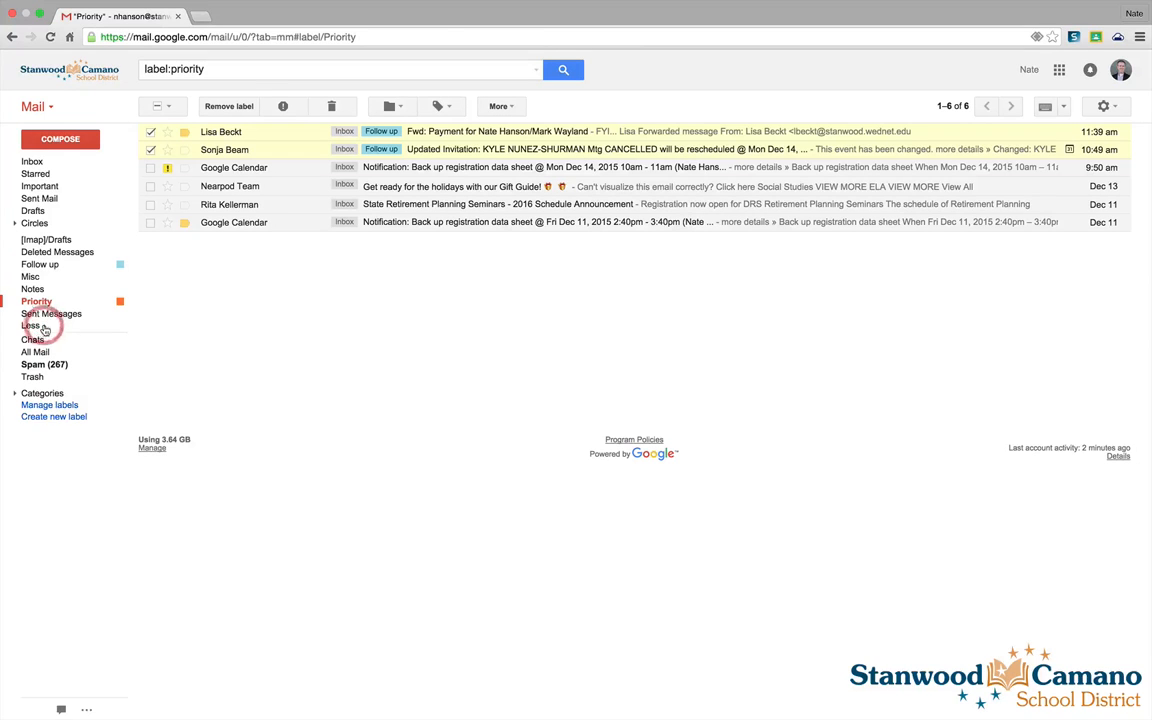
left_click(54, 417)
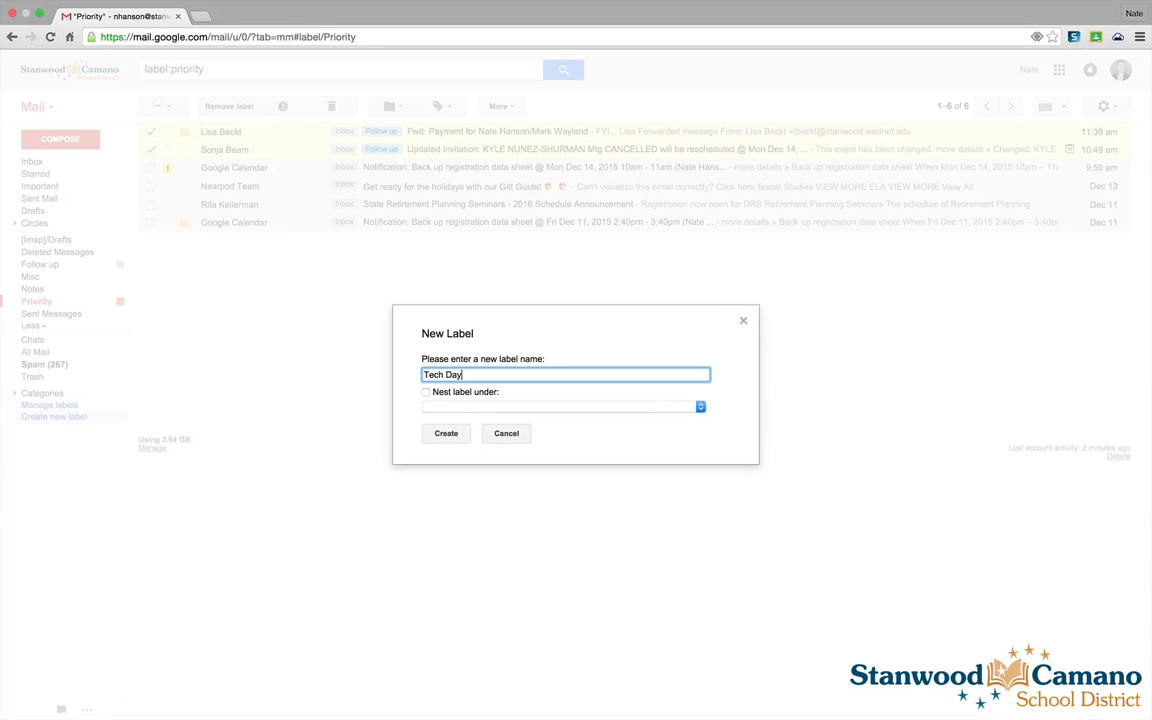
left_click(447, 434)
Set the Tech Day label's color to red
mouse_move(65, 327)
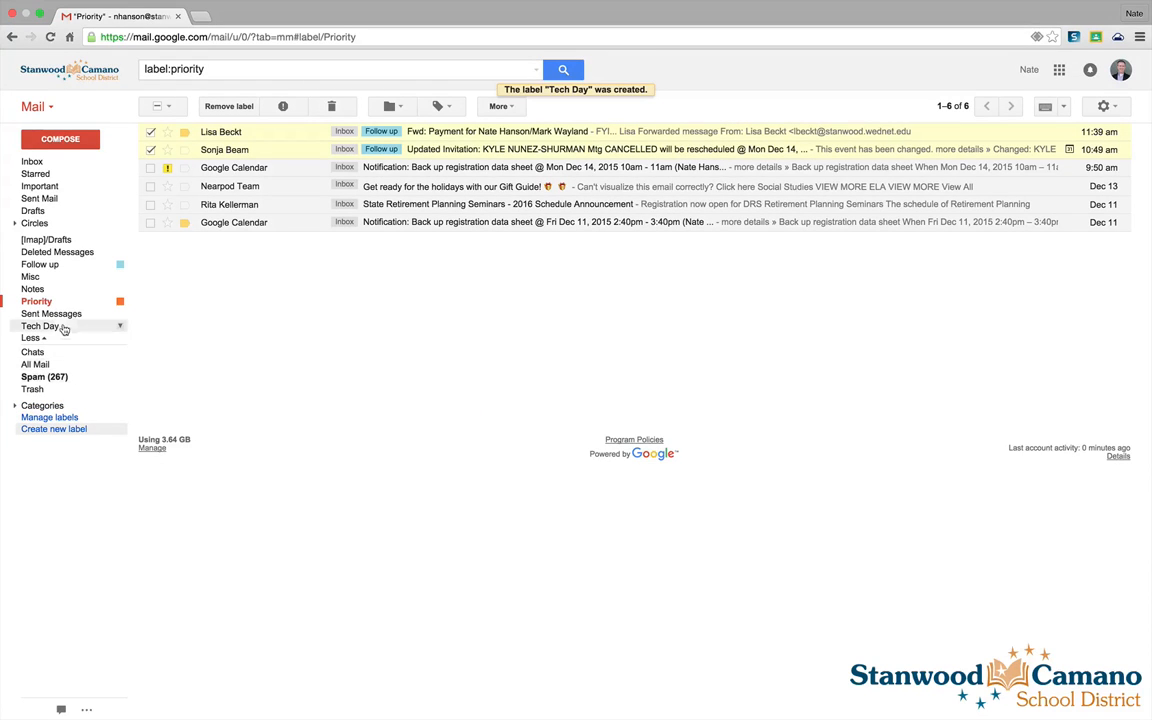
left_click(121, 329)
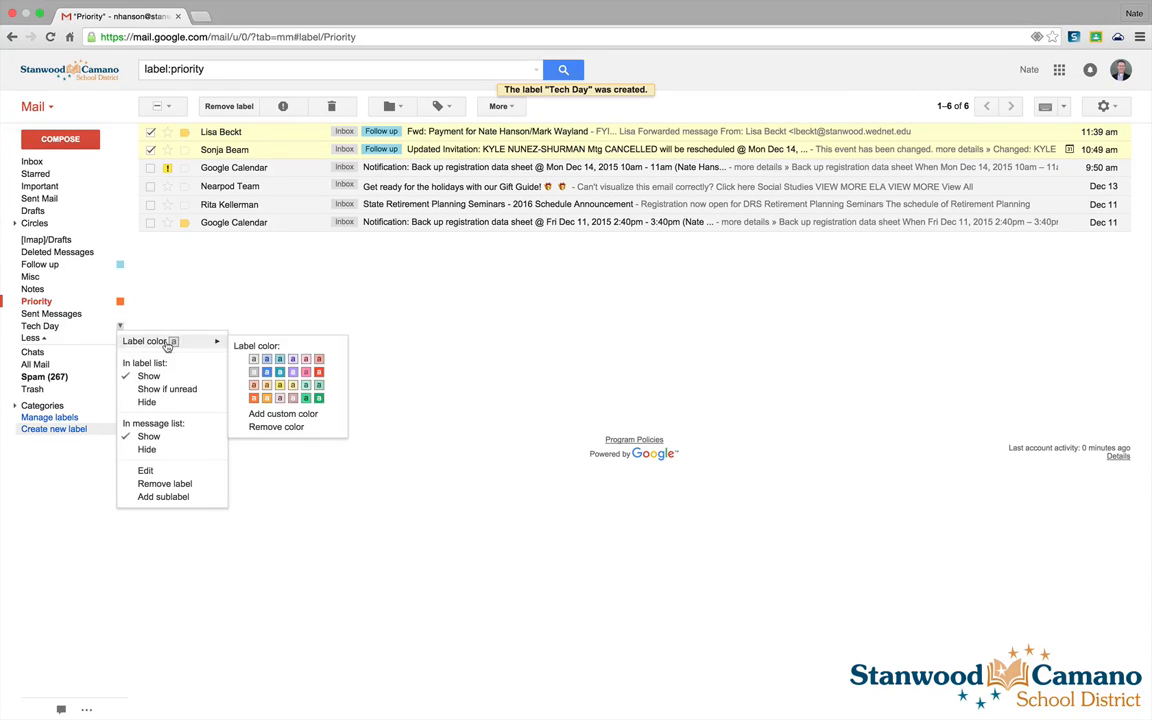
mouse_move(212, 341)
left_click(319, 373)
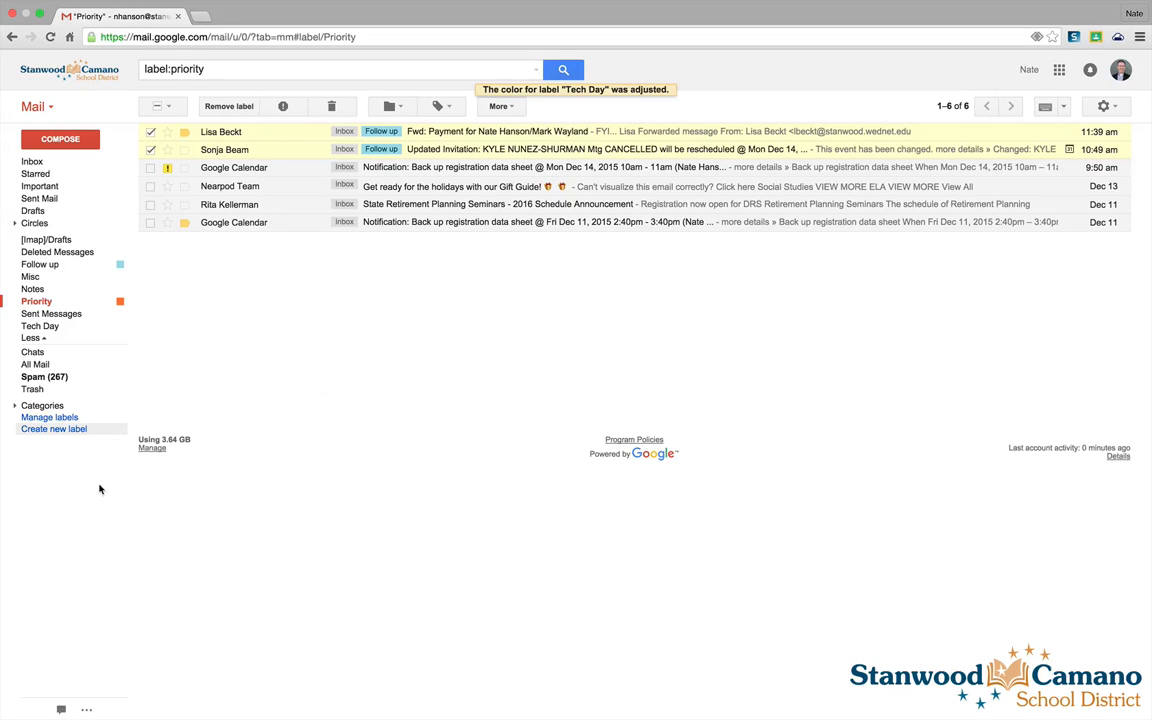
Return to the inbox and clear the selection of all messages
left_click(32, 161)
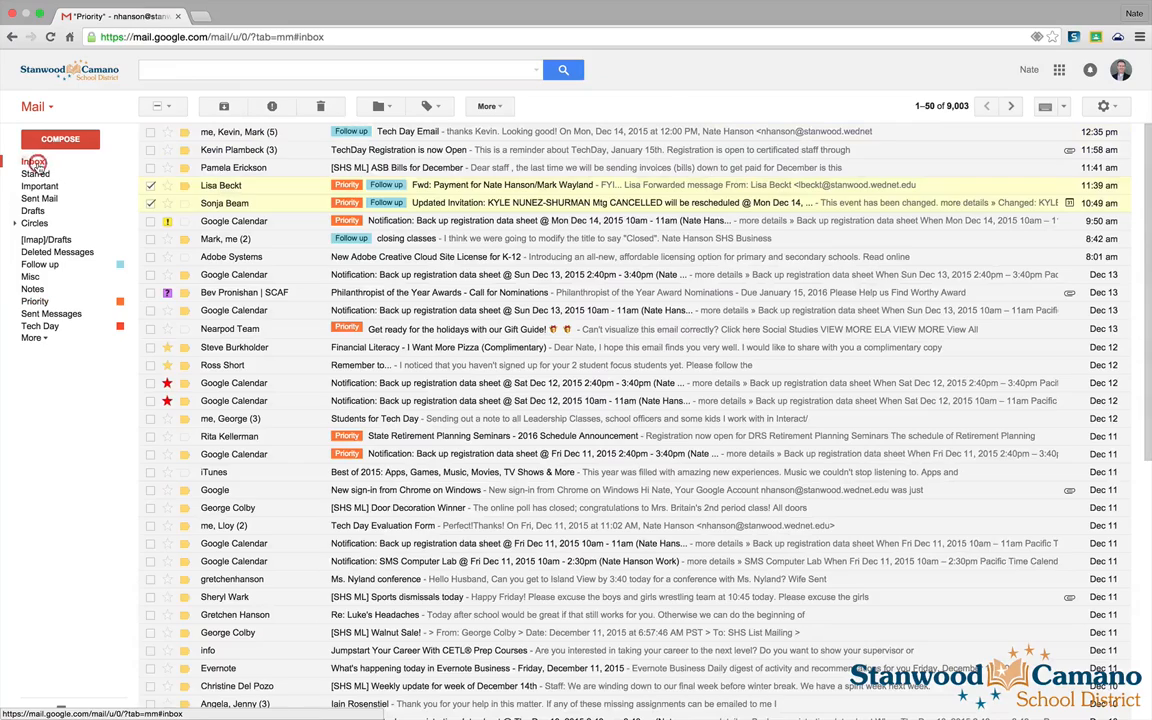
left_click(168, 106)
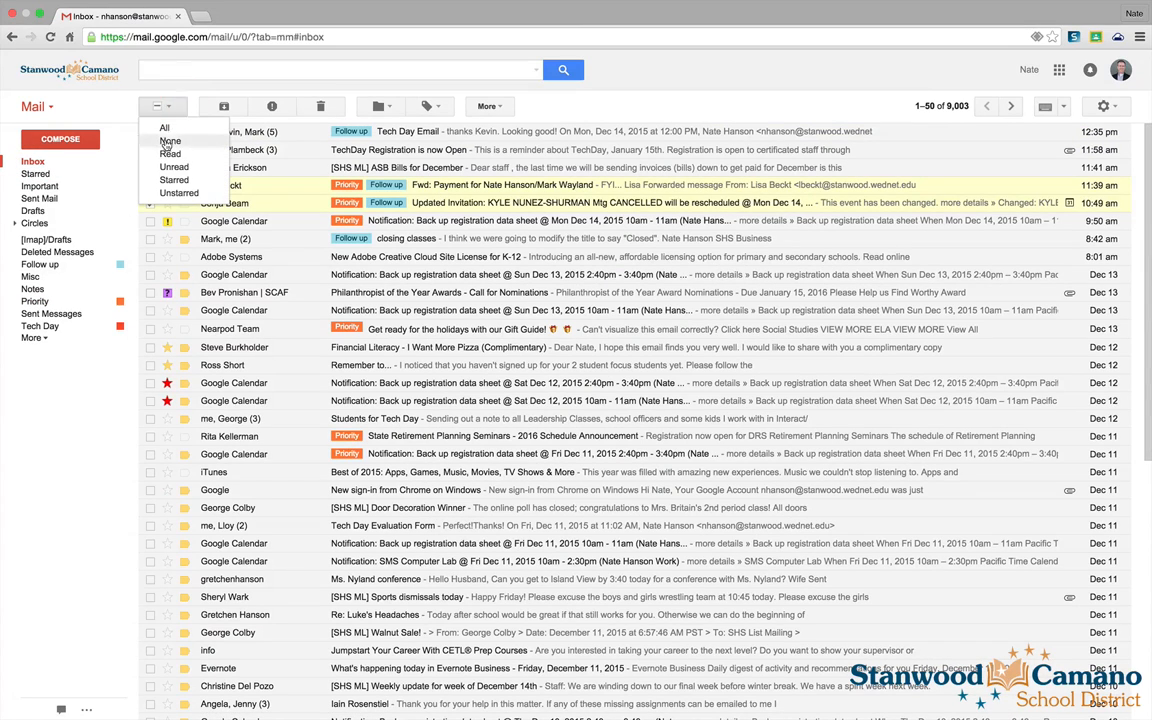
left_click(163, 139)
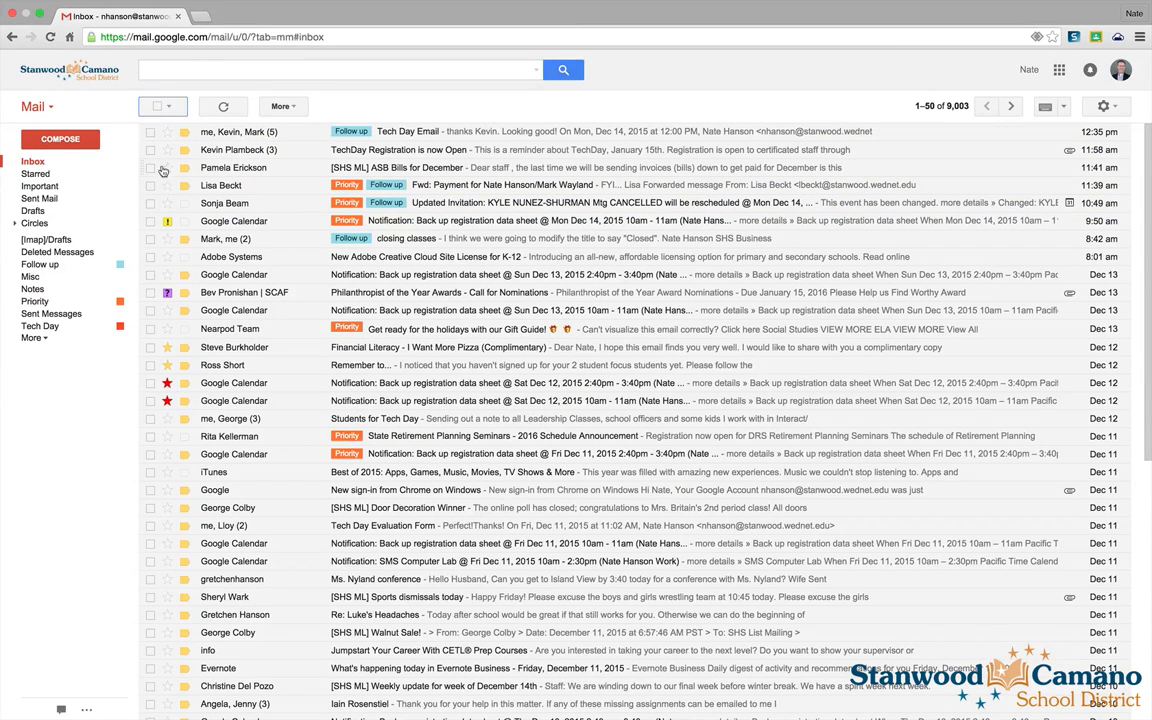
Select the Tech Day Email and TechDay Registration conversations and search the mailbox for "tech day"
left_click(150, 133)
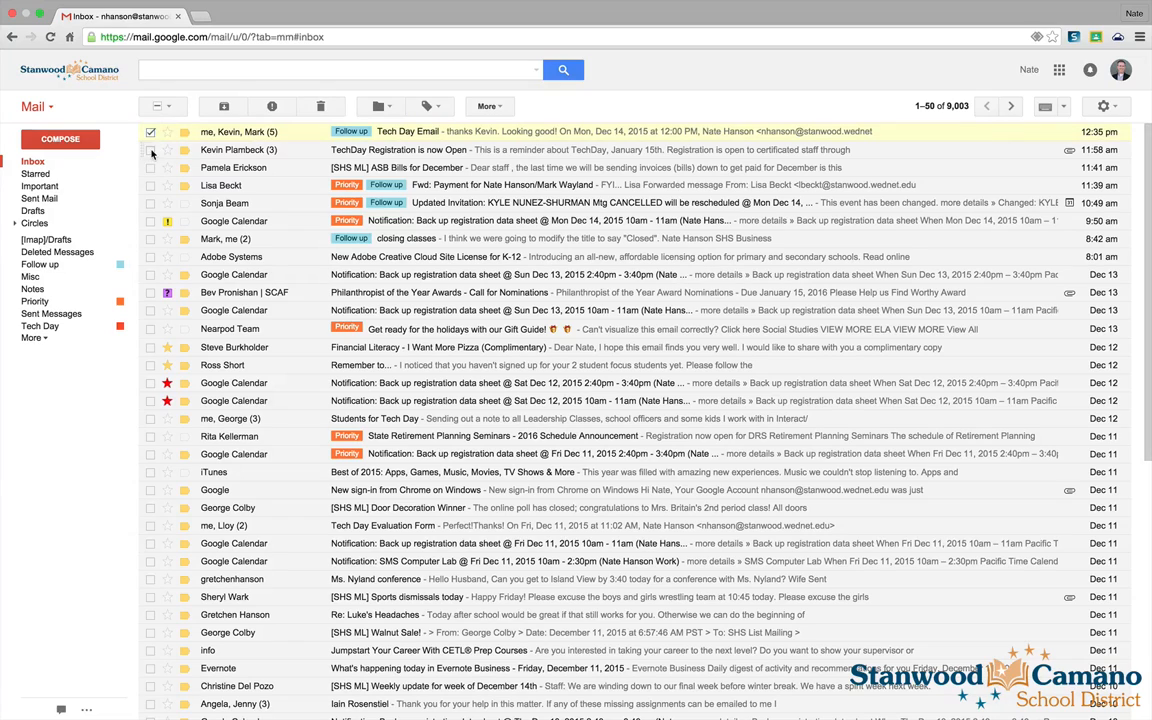
left_click(150, 150)
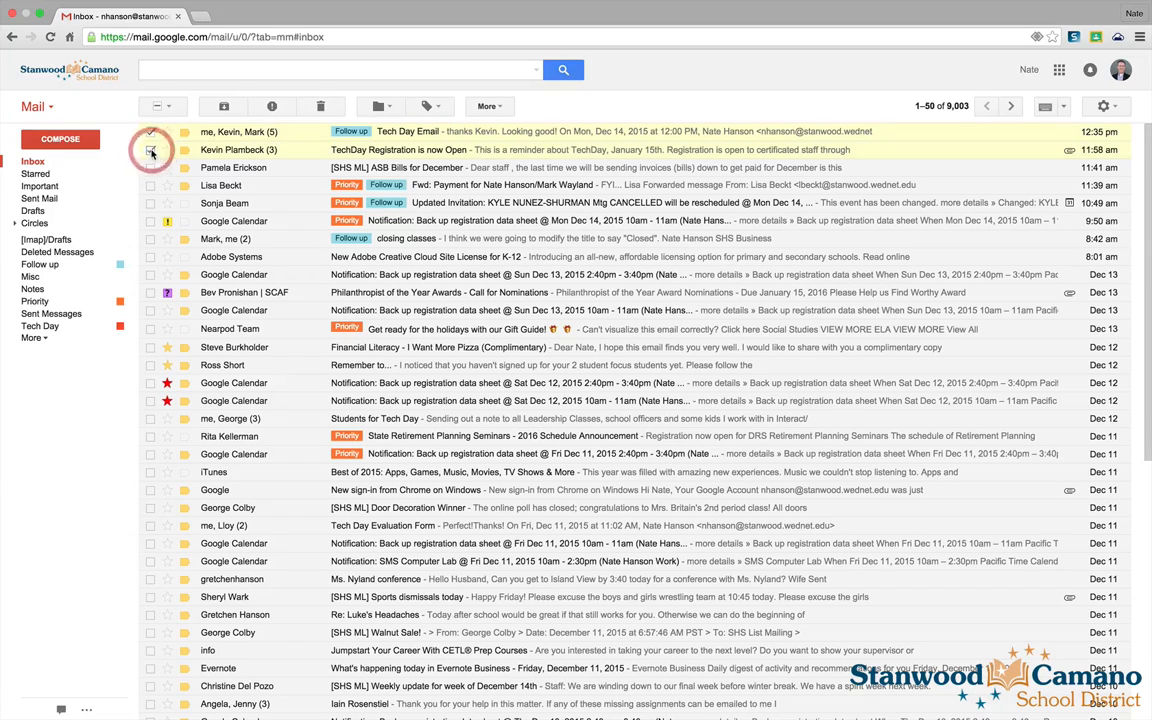
left_click(215, 69)
type("tech day")
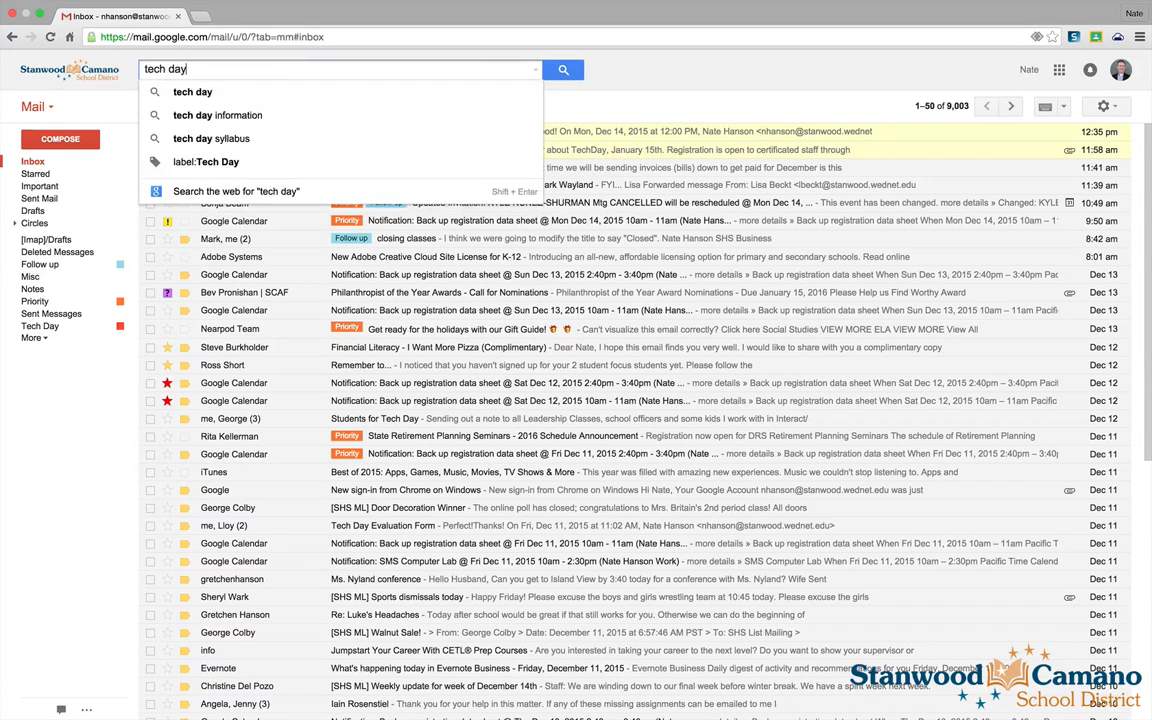
key("Return")
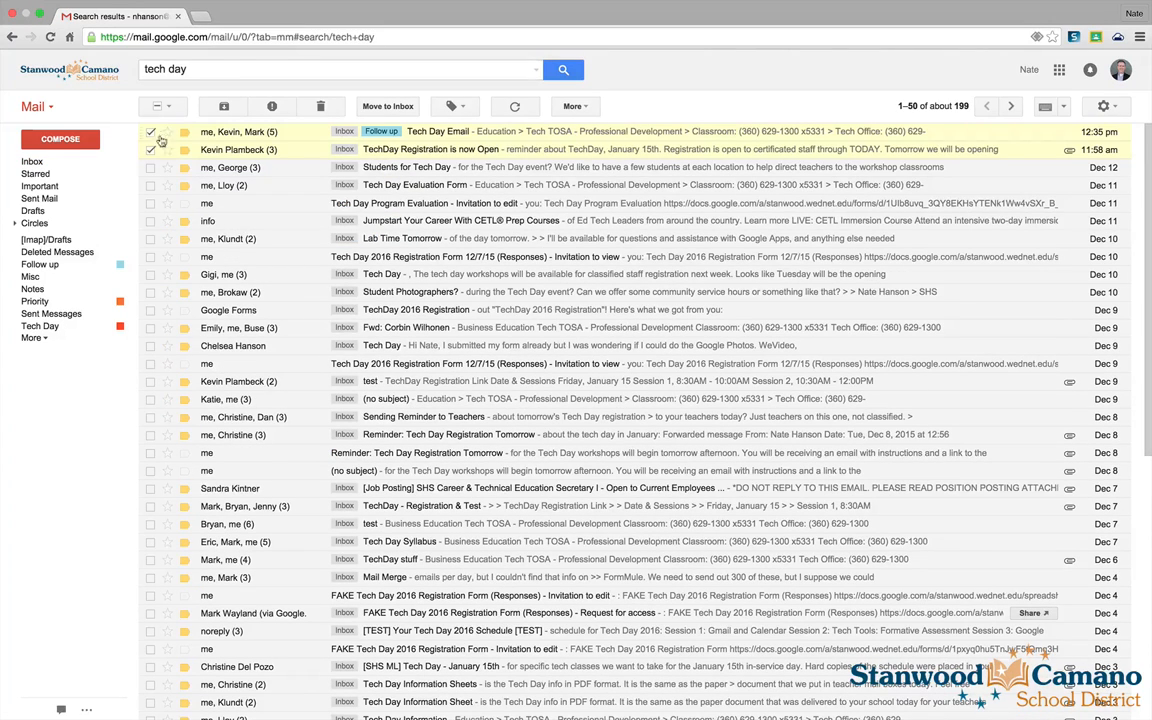
Select all conversations on this page of the "tech day" search results and apply the Tech Day label to them
left_click(150, 167)
left_click(150, 185)
left_click(150, 203)
left_click(168, 106)
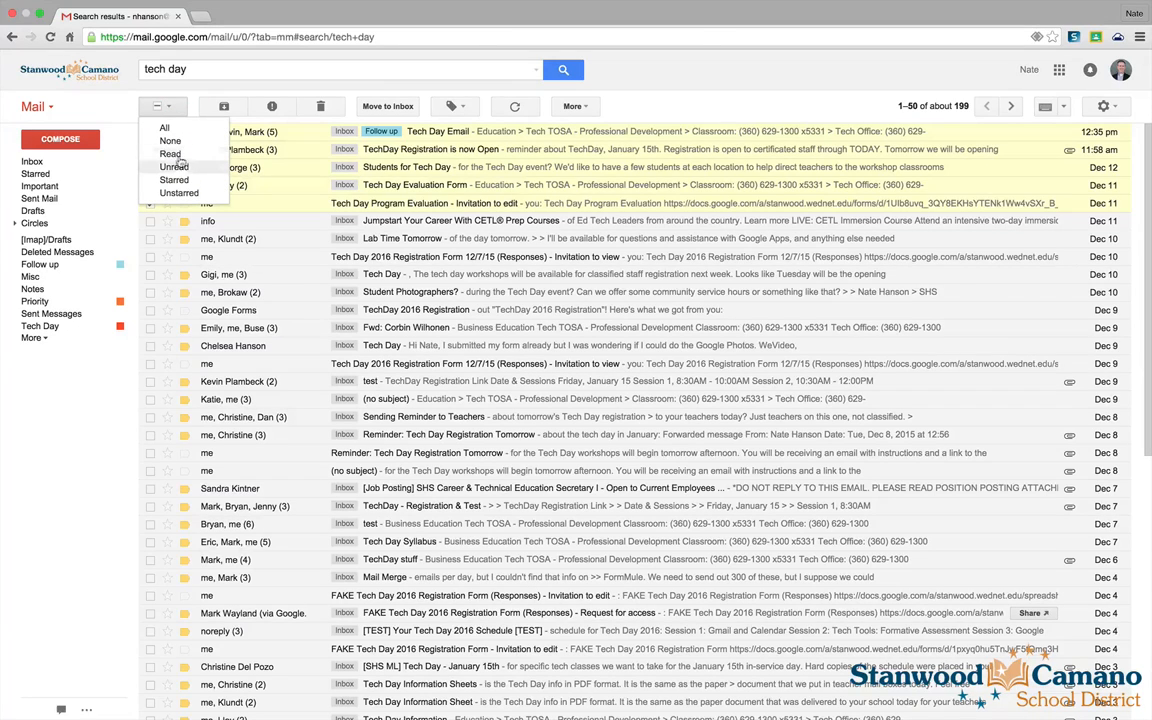
left_click(170, 129)
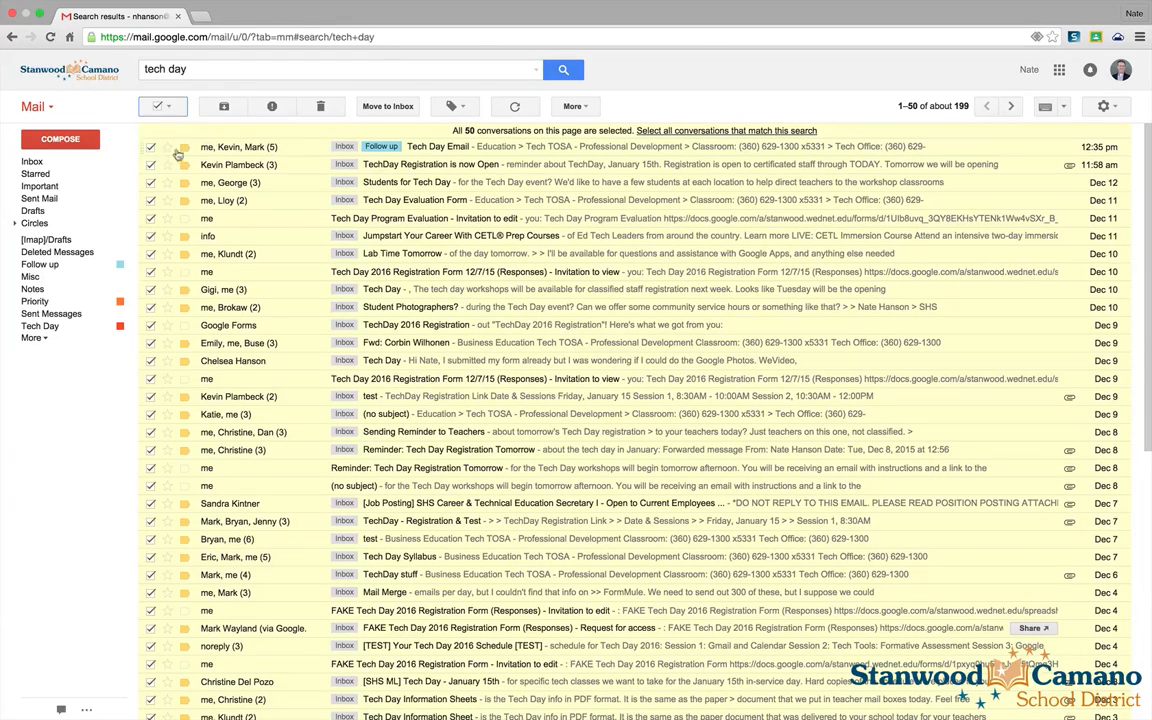
left_click(455, 107)
scroll(540, 262, "down", 2)
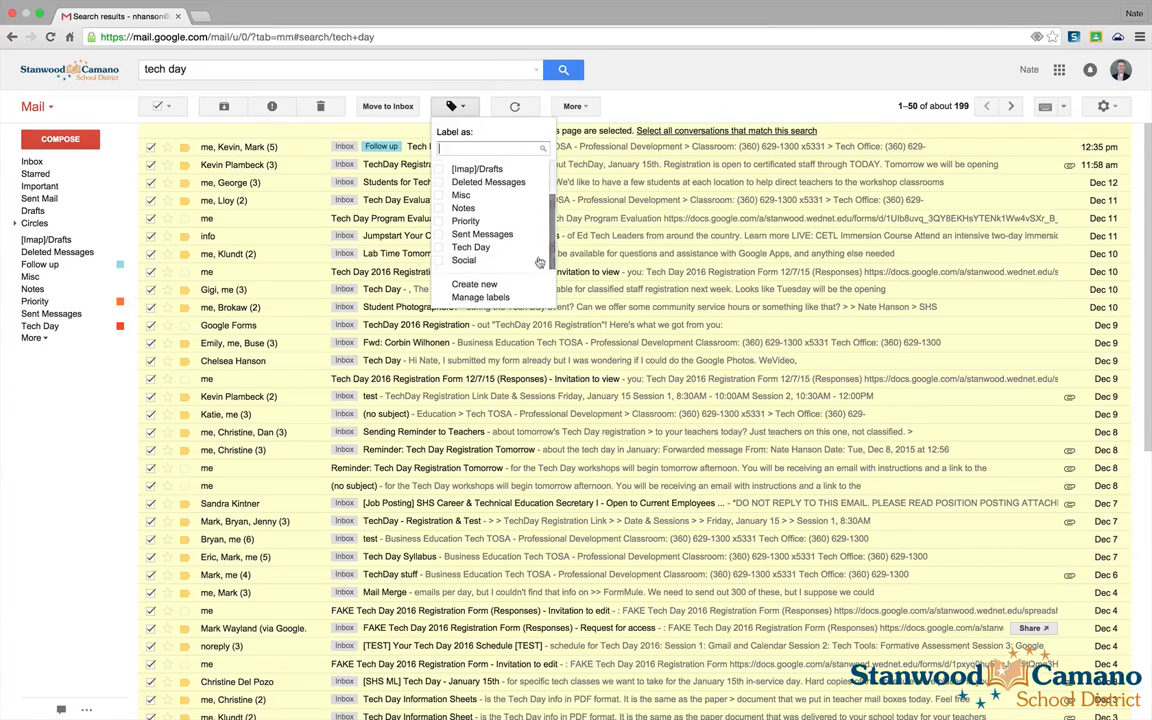
left_click(470, 247)
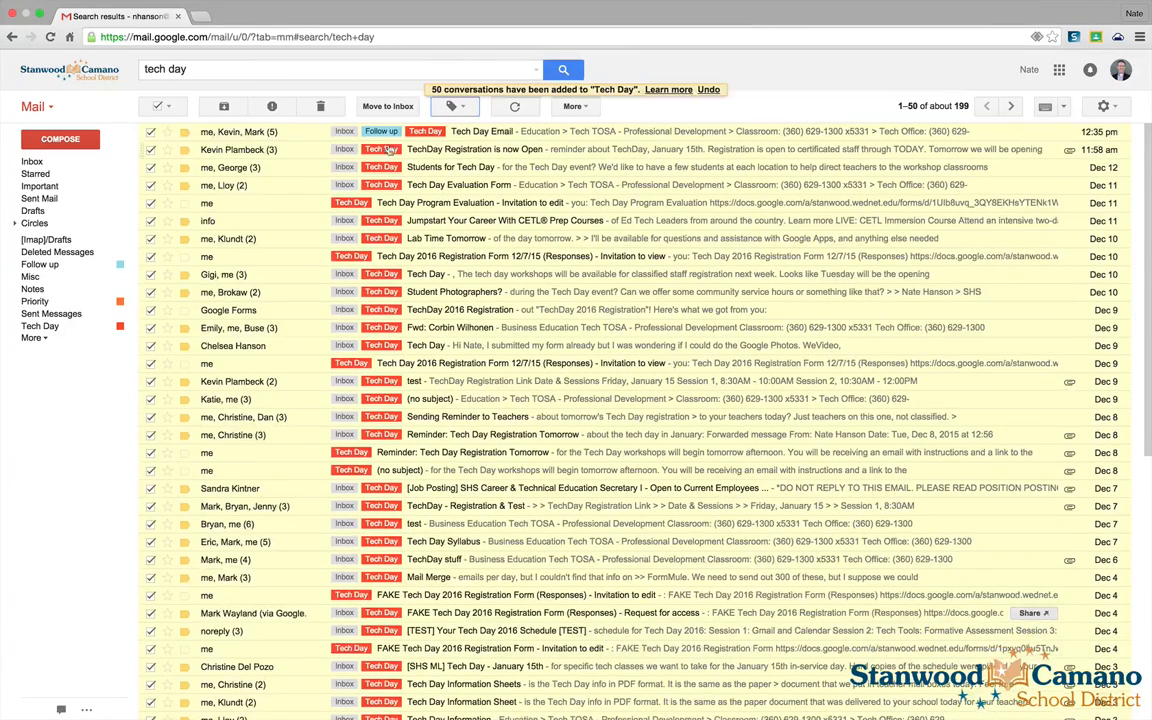
Return to the inbox and clear the selection of the checked Tech Day conversations
left_click(30, 161)
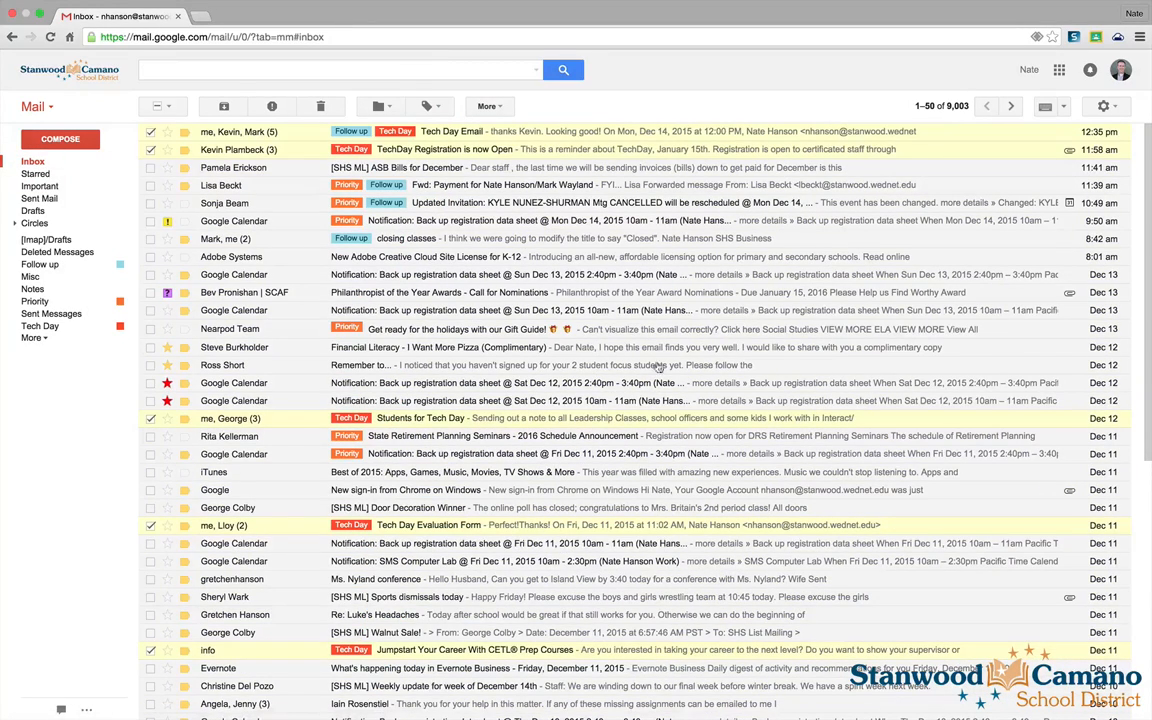
left_click(170, 107)
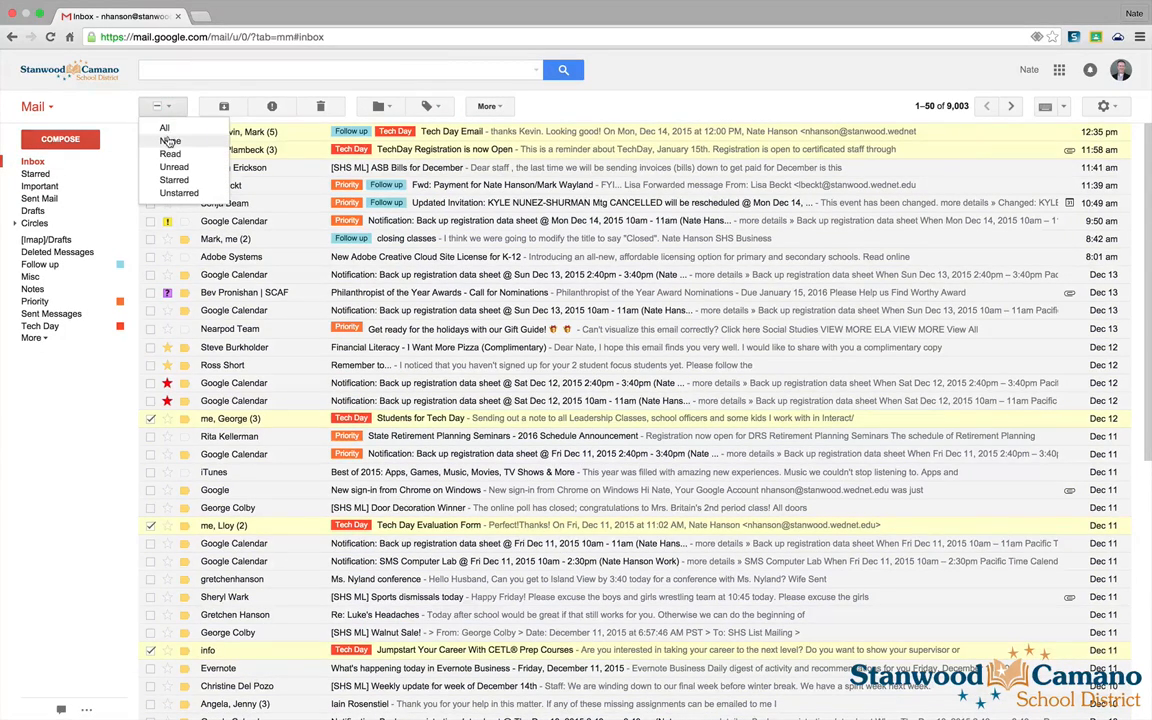
left_click(169, 141)
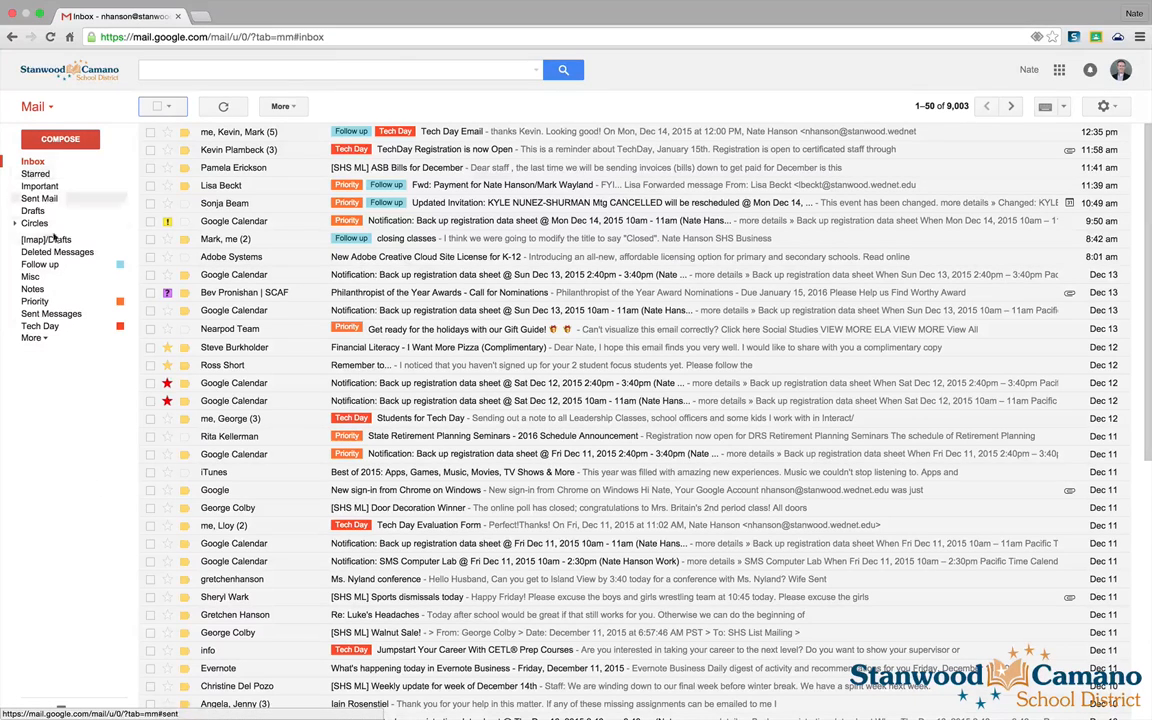
View the conversations filed under the Tech Day label, deselect them all and go back to the inbox
left_click(40, 326)
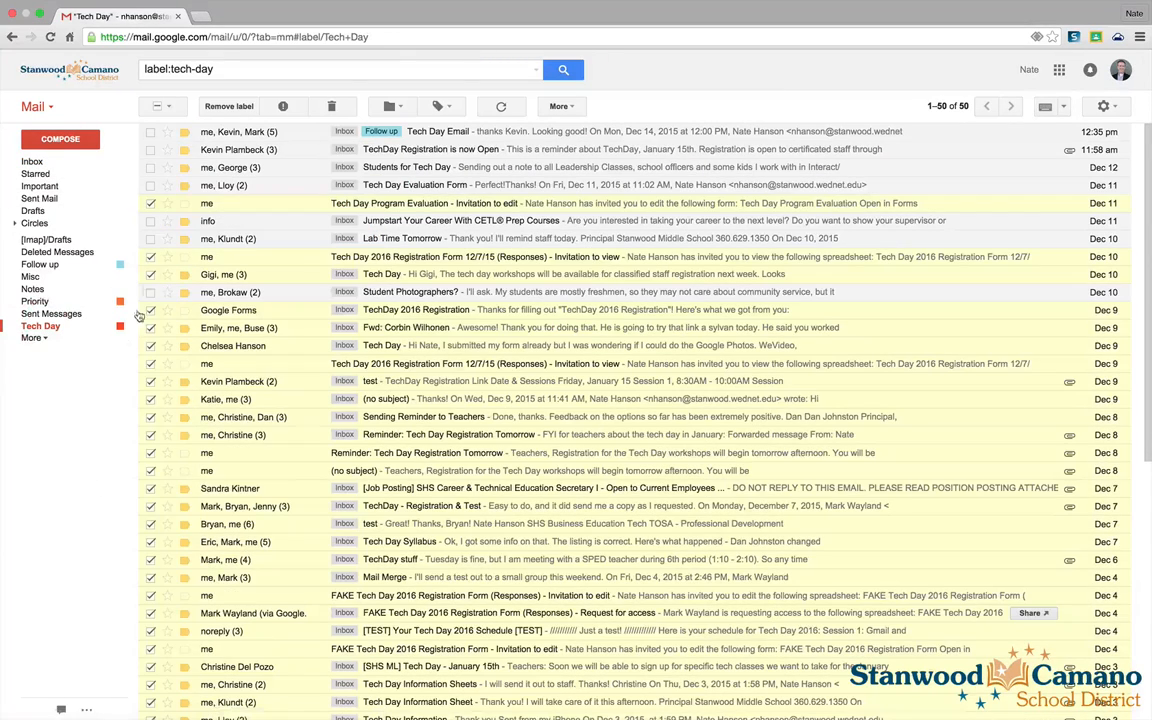
left_click(166, 106)
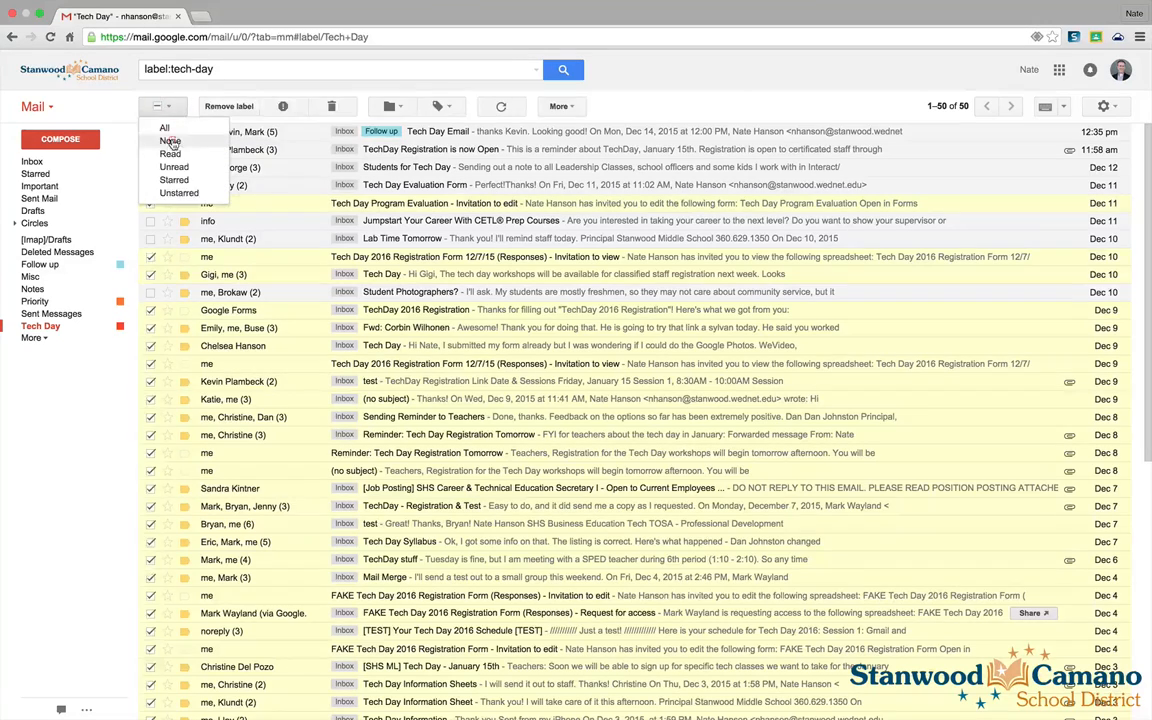
left_click(170, 143)
left_click(34, 161)
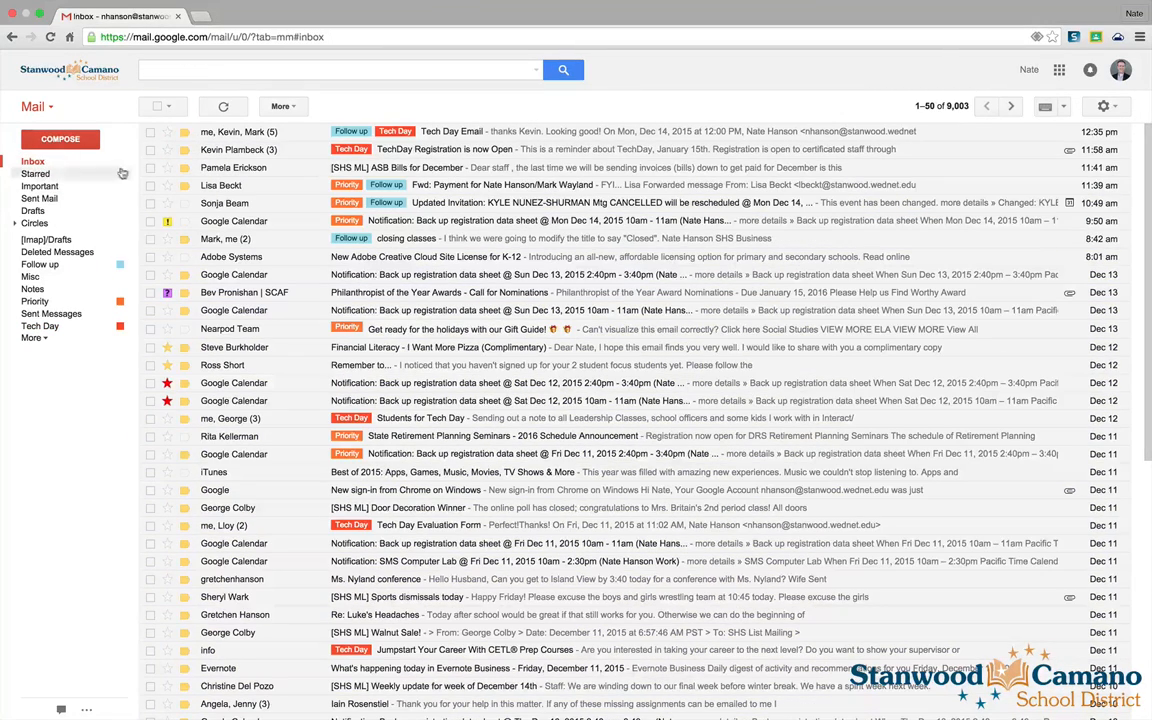
left_click(81, 454)
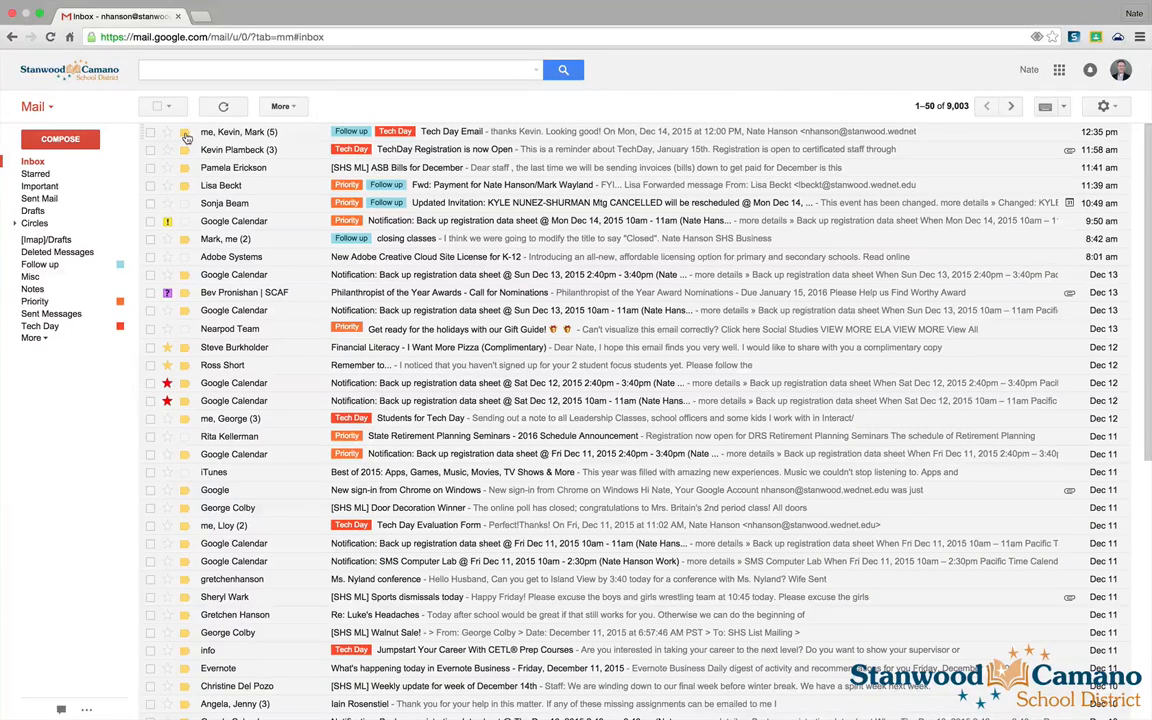
Mark Tech Day Email as not important from the Important view, and the second to fourth inbox conversations as not important from the inbox
left_click(40, 187)
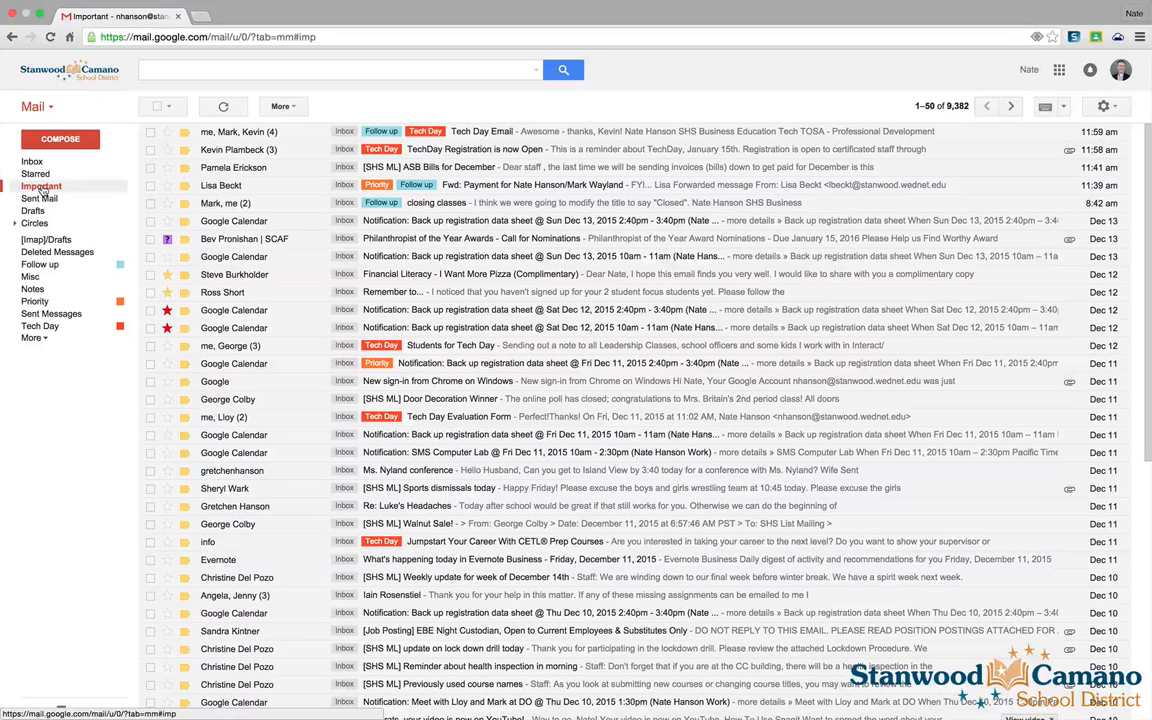
left_click(184, 136)
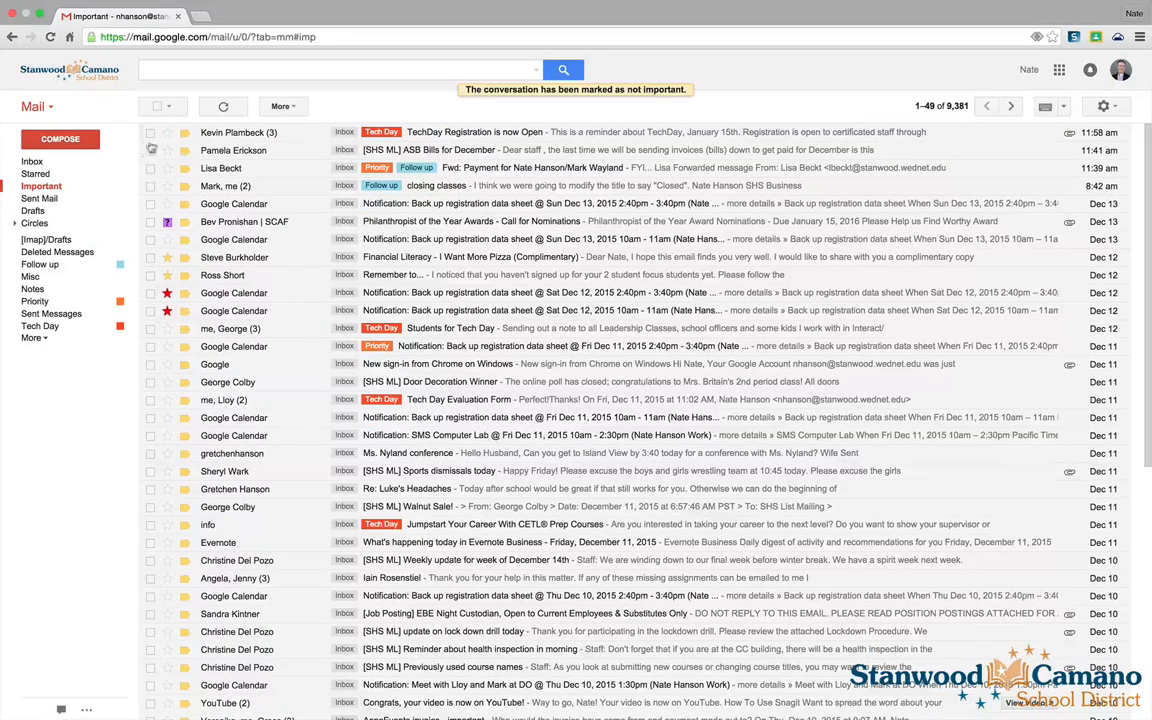
left_click(33, 161)
left_click(184, 149)
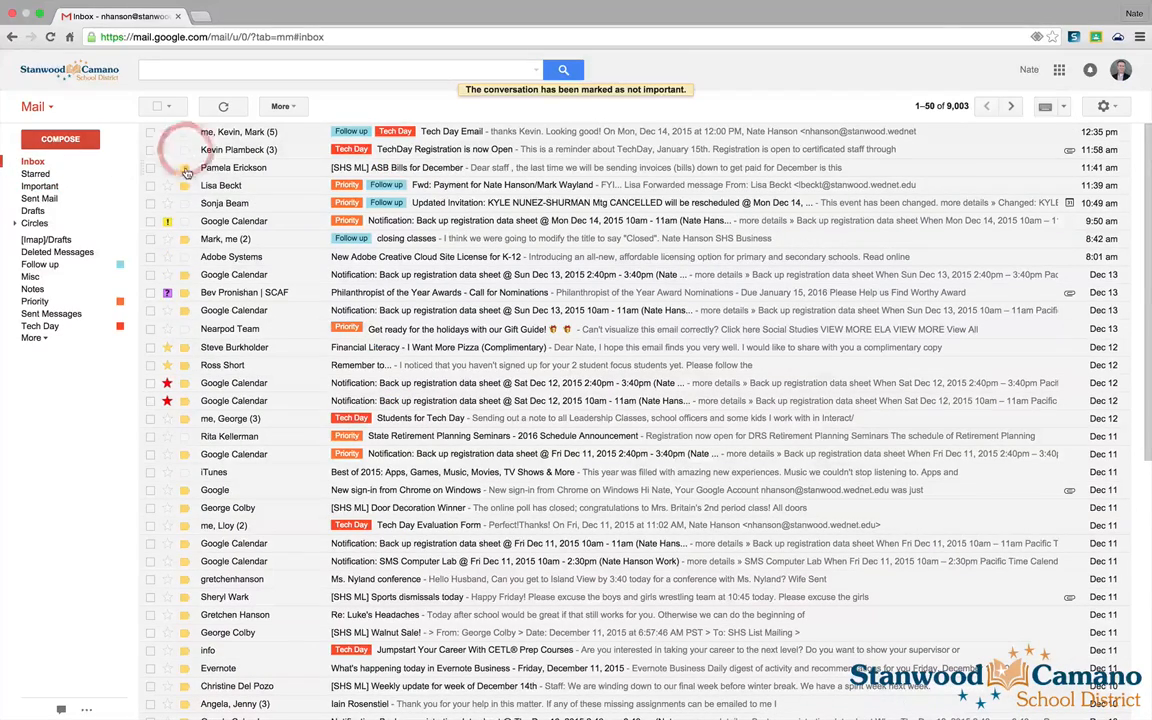
left_click(184, 167)
left_click(186, 186)
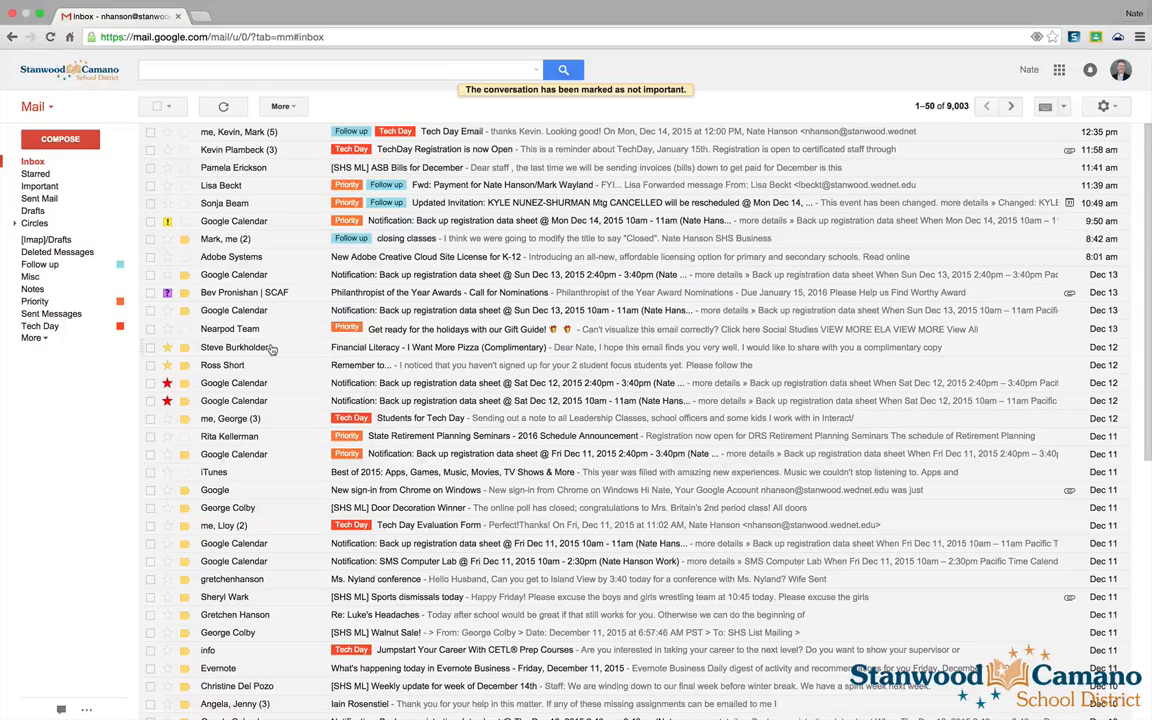
Set the importance markers to "No markers" in the Inbox settings and save the changes
left_click(1118, 108)
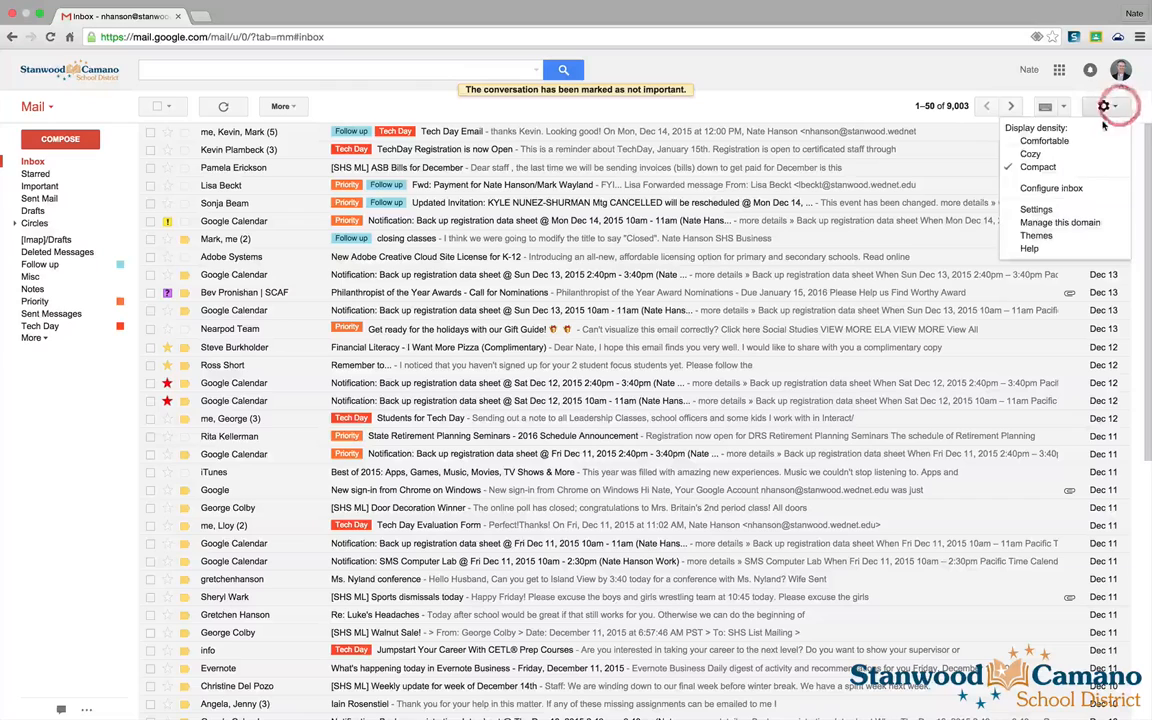
left_click(1038, 210)
left_click(238, 137)
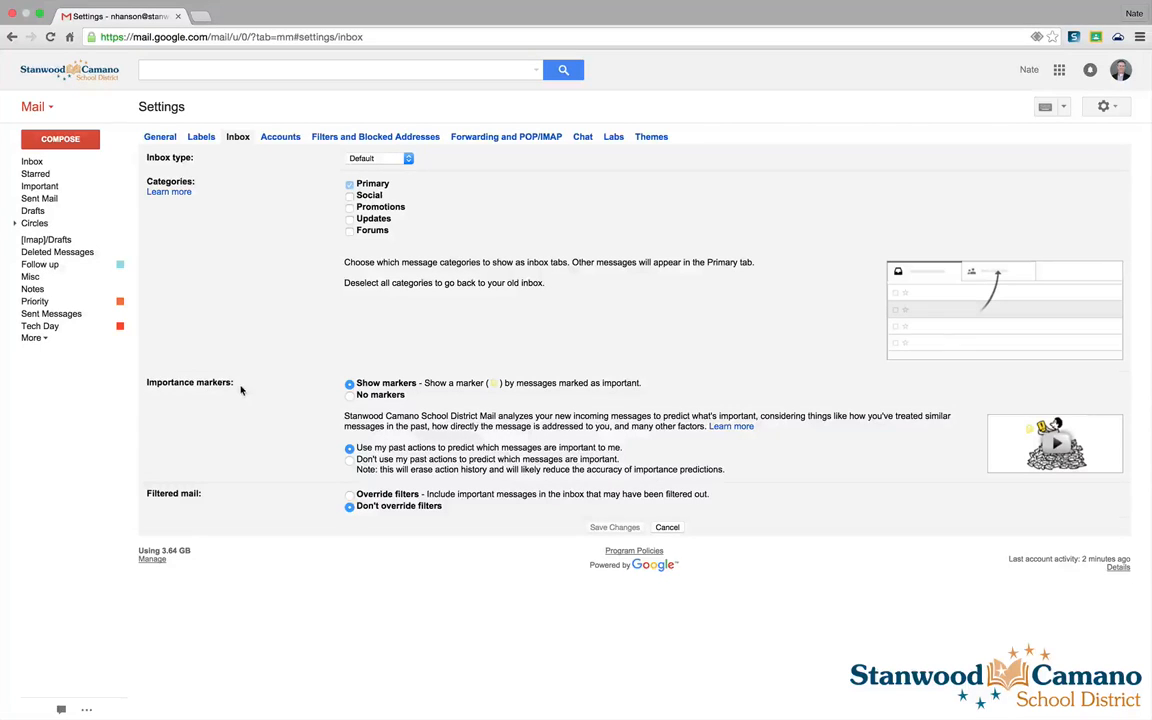
left_click_drag(146, 386, 242, 387)
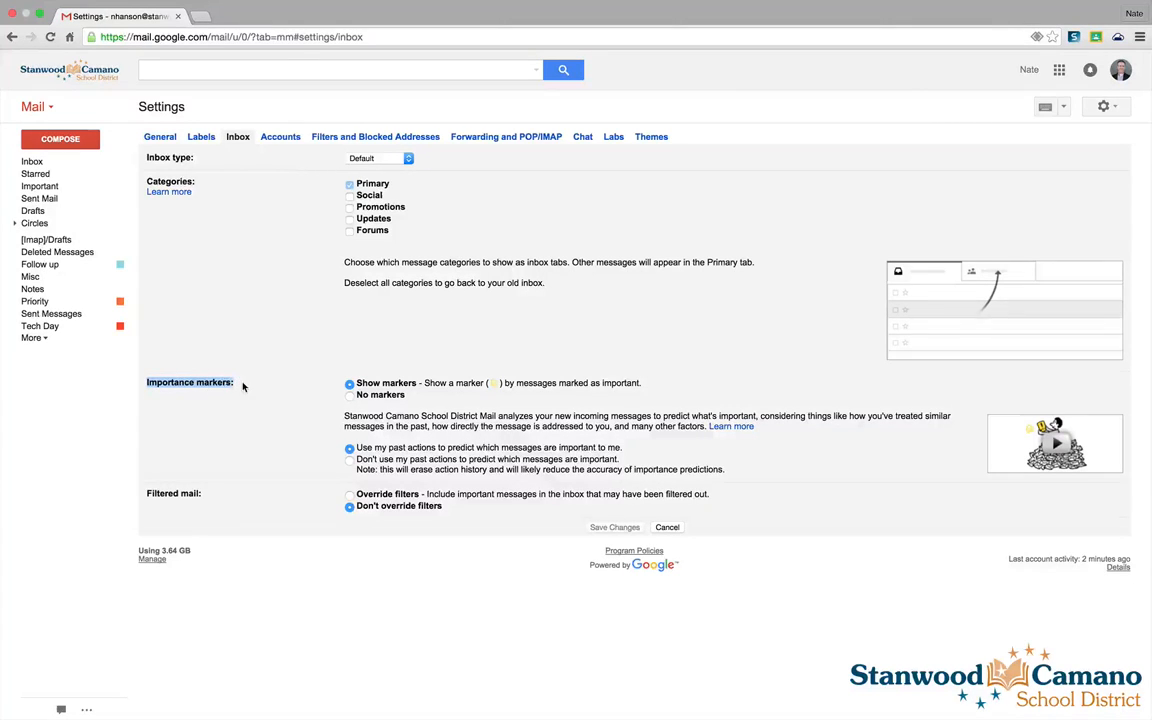
left_click(354, 398)
left_click(607, 528)
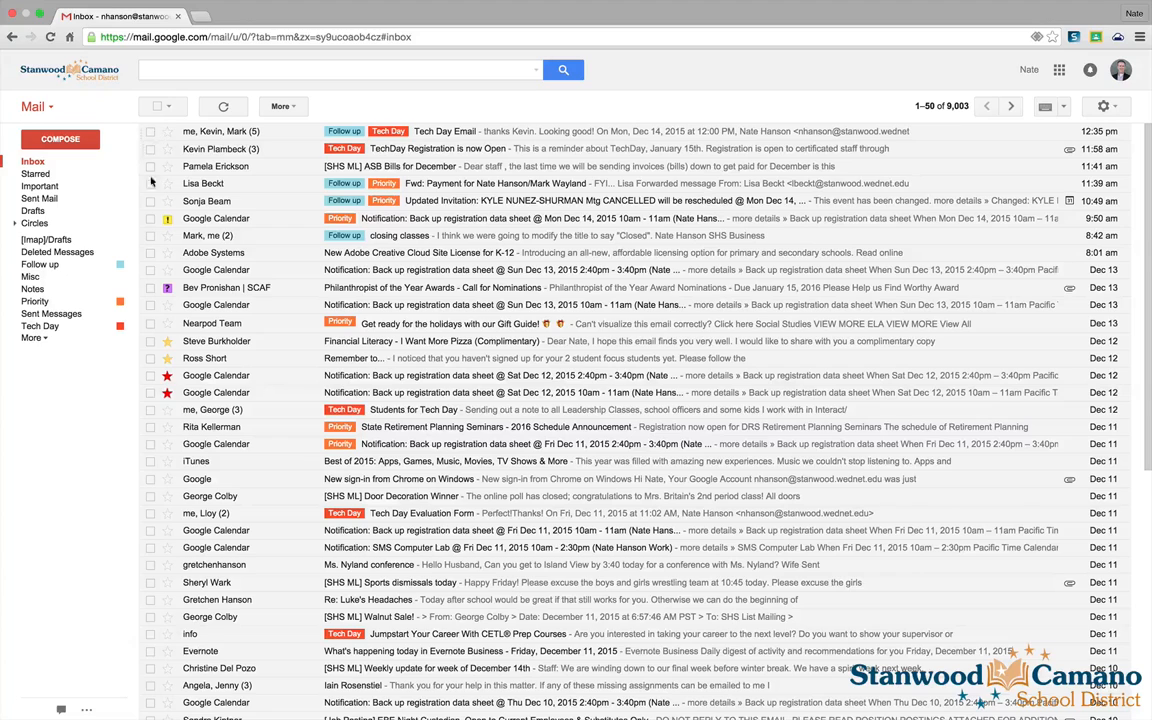
left_click(63, 455)
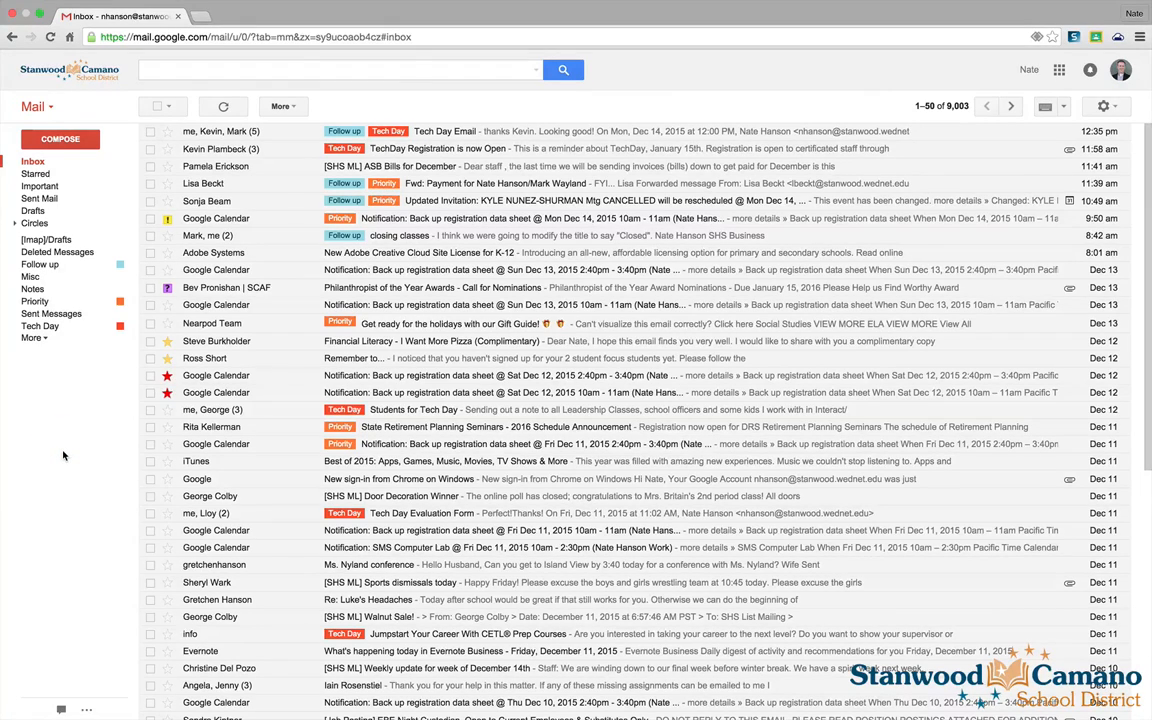